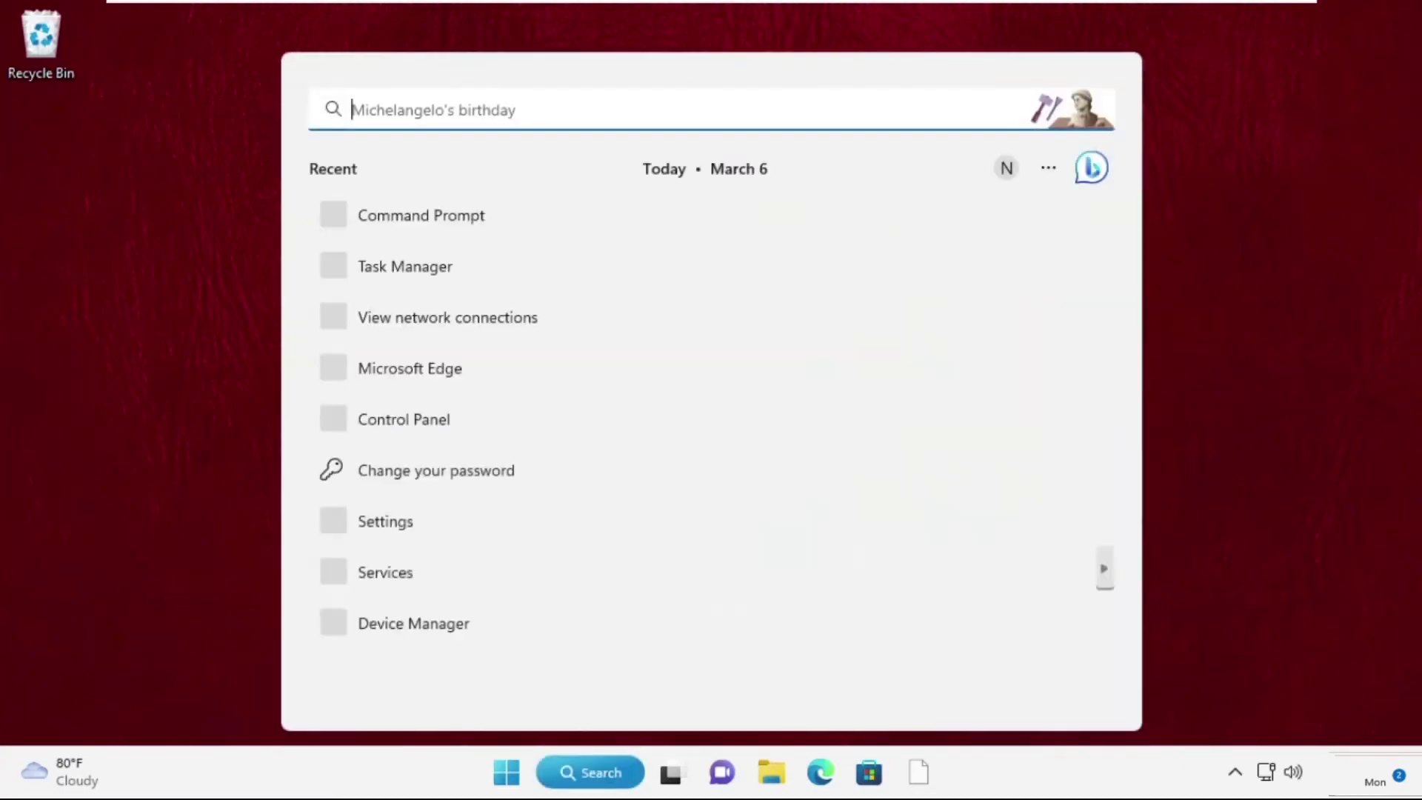
{"action": "type", "text": "t"}
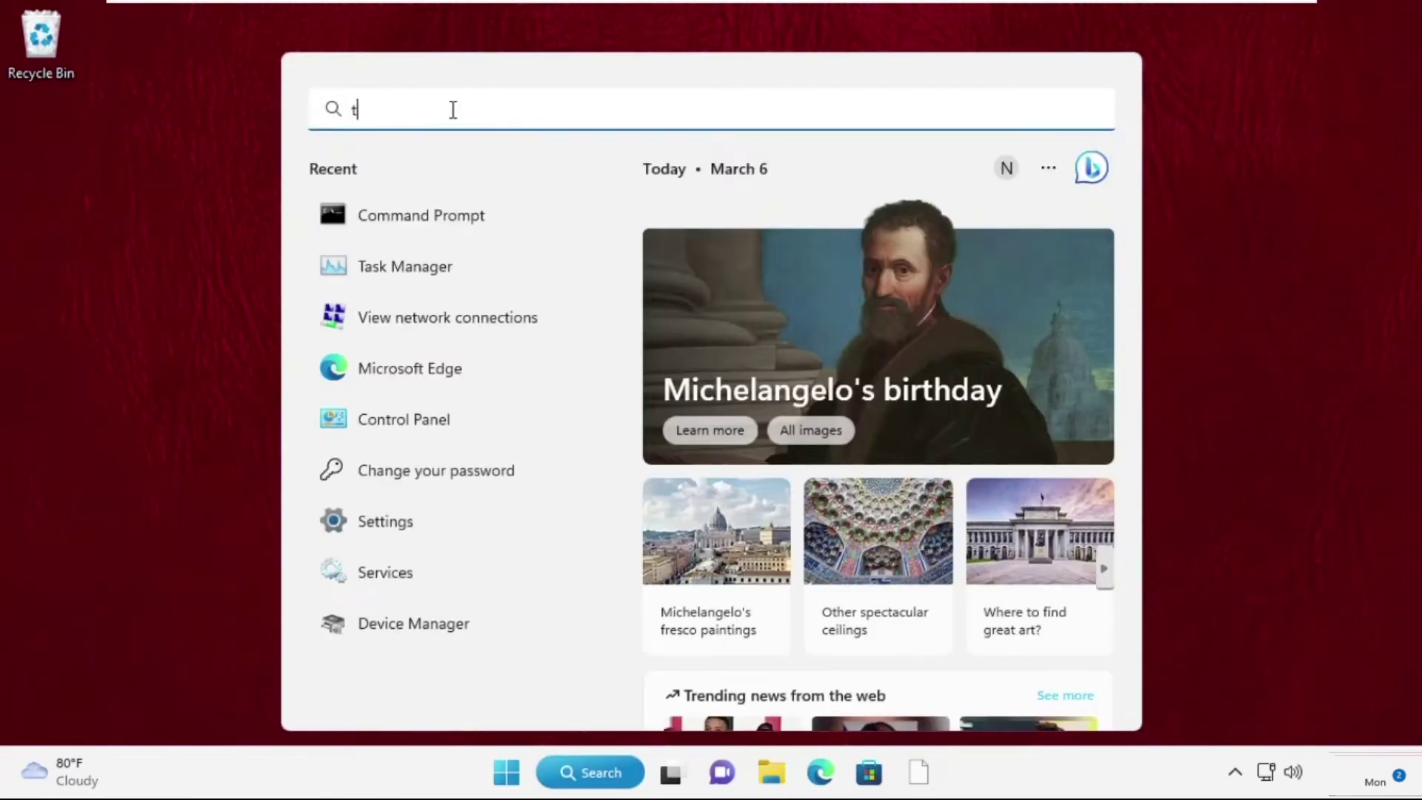
{"action": "type", "text": "ask manager"}
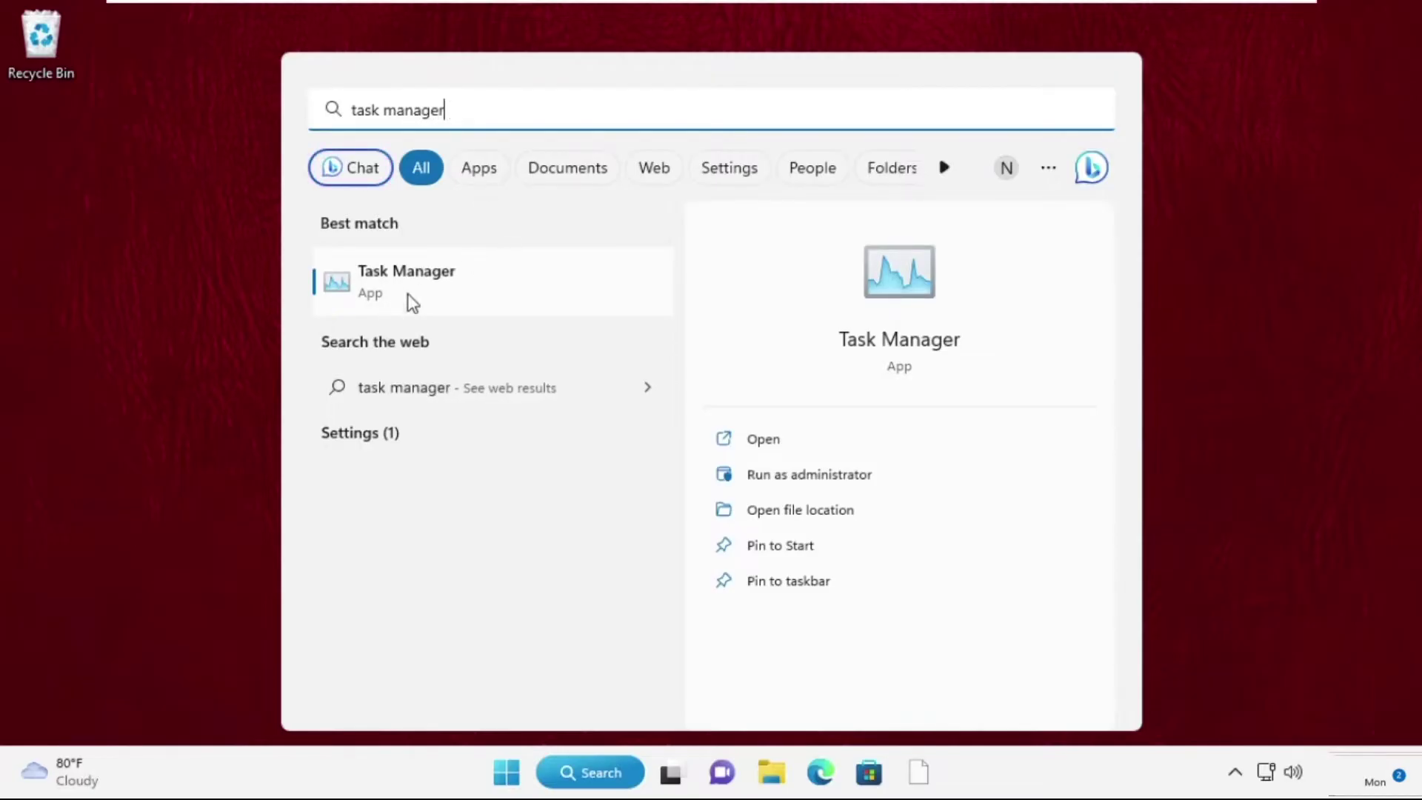
- Launch Task Manager from search results and start a new task via Browse
{"action": "left_click", "coordinate": [414, 290]}
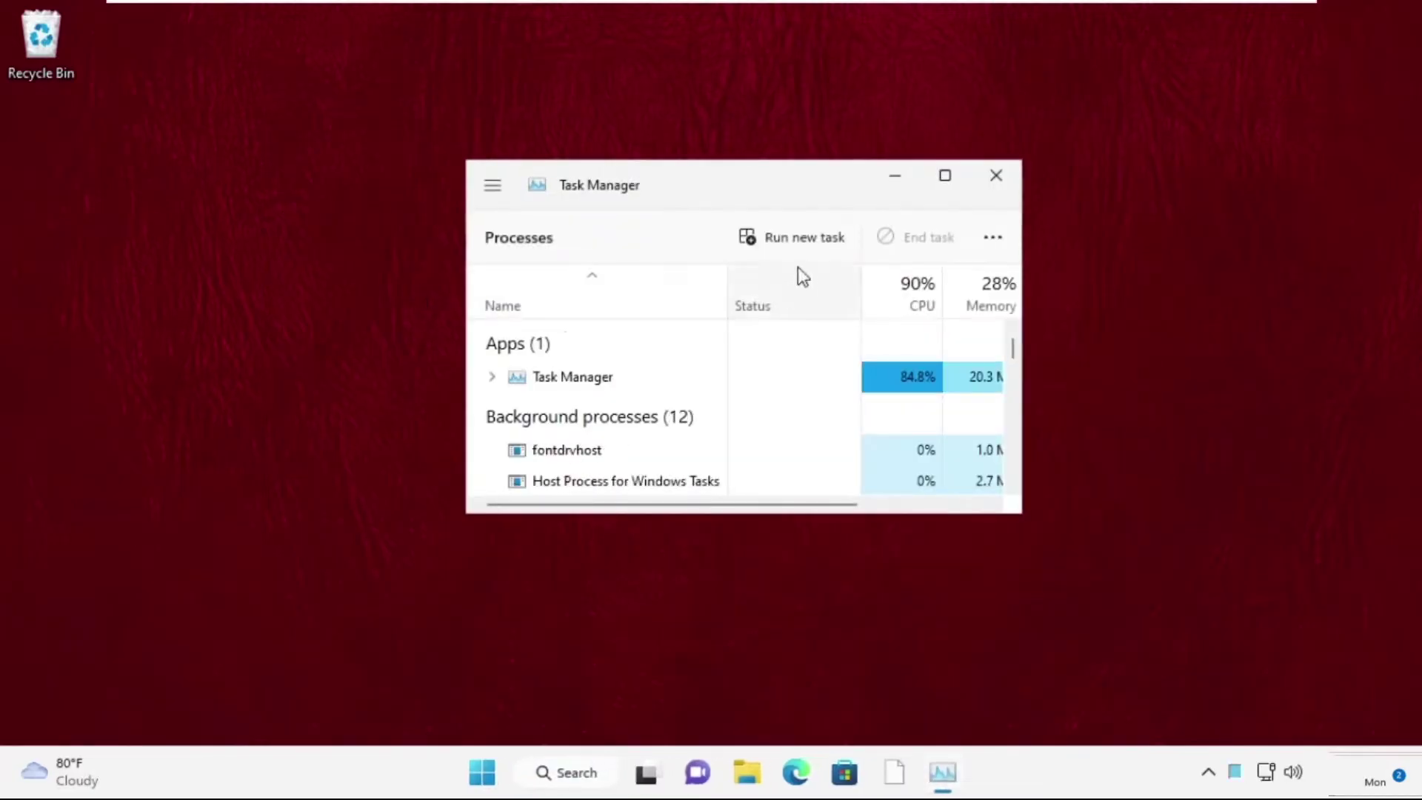
{"action": "left_click", "coordinate": [807, 241]}
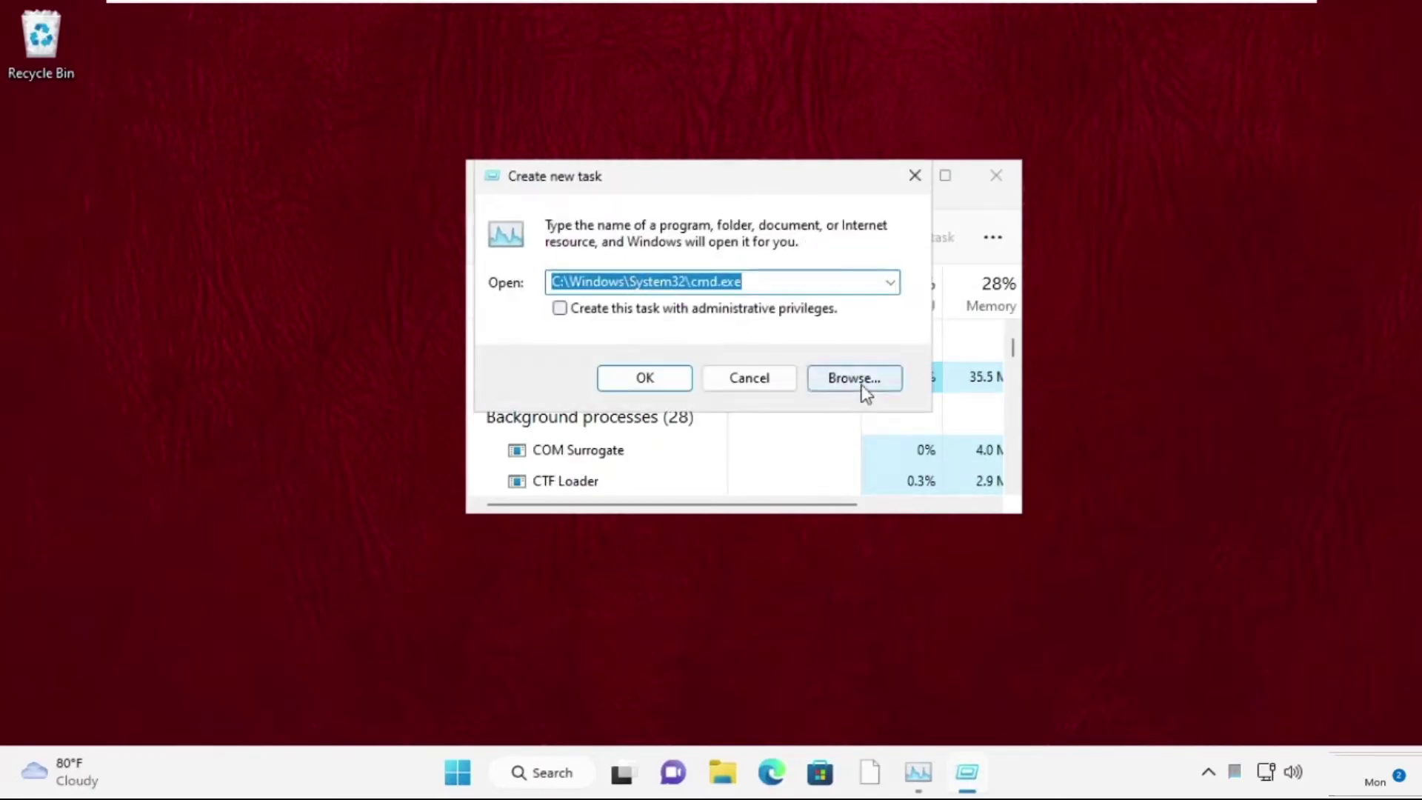
{"action": "left_click", "coordinate": [856, 379]}
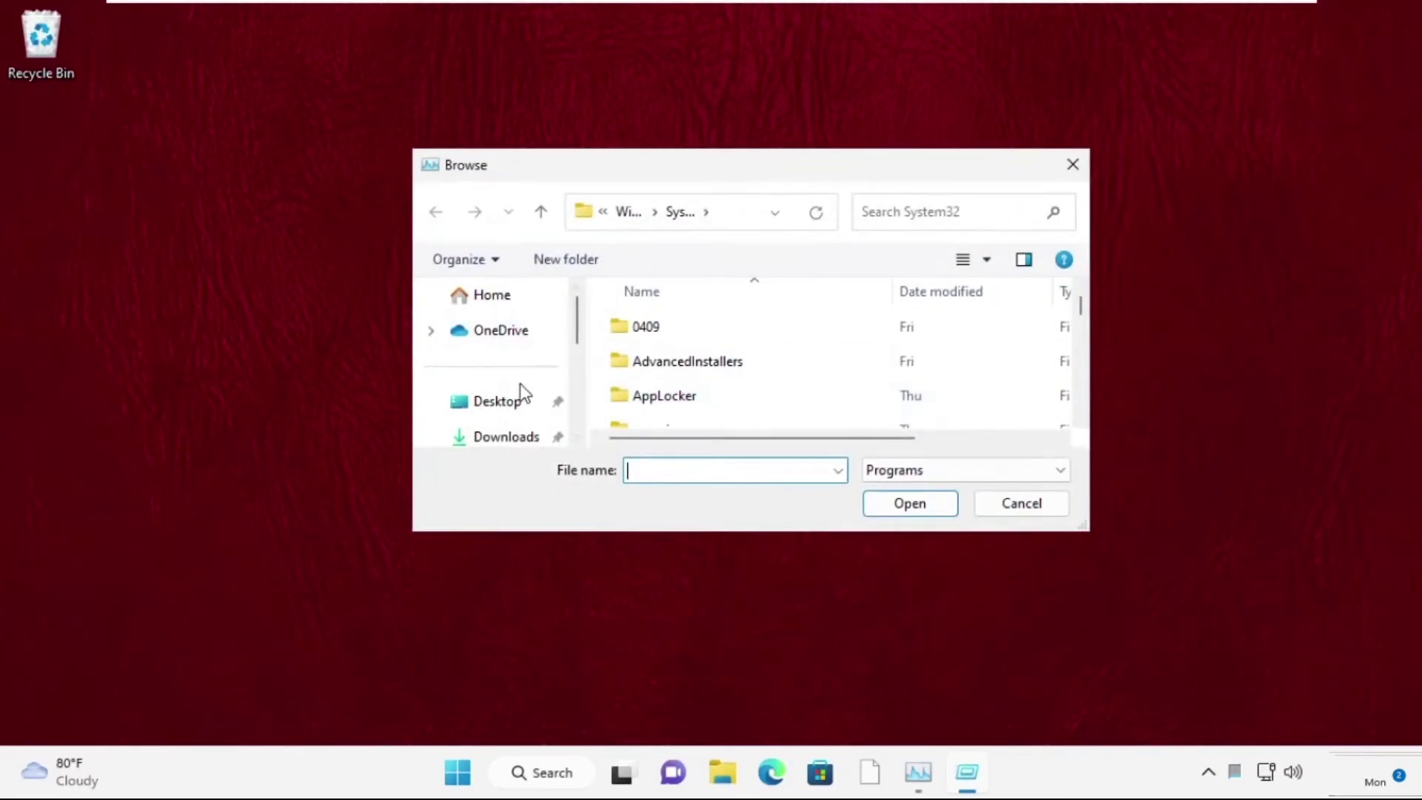
{"action": "scroll", "coordinate": [522, 395], "scroll_direction": "down", "scroll_amount": 3}
{"action": "scroll", "coordinate": [523, 397], "scroll_direction": "down", "scroll_amount": 2}
{"action": "scroll", "coordinate": [517, 401], "scroll_direction": "down", "scroll_amount": 1}
- Navigate to This PC > C: > Windows > System32 in the file browser
{"action": "left_click", "coordinate": [508, 401]}
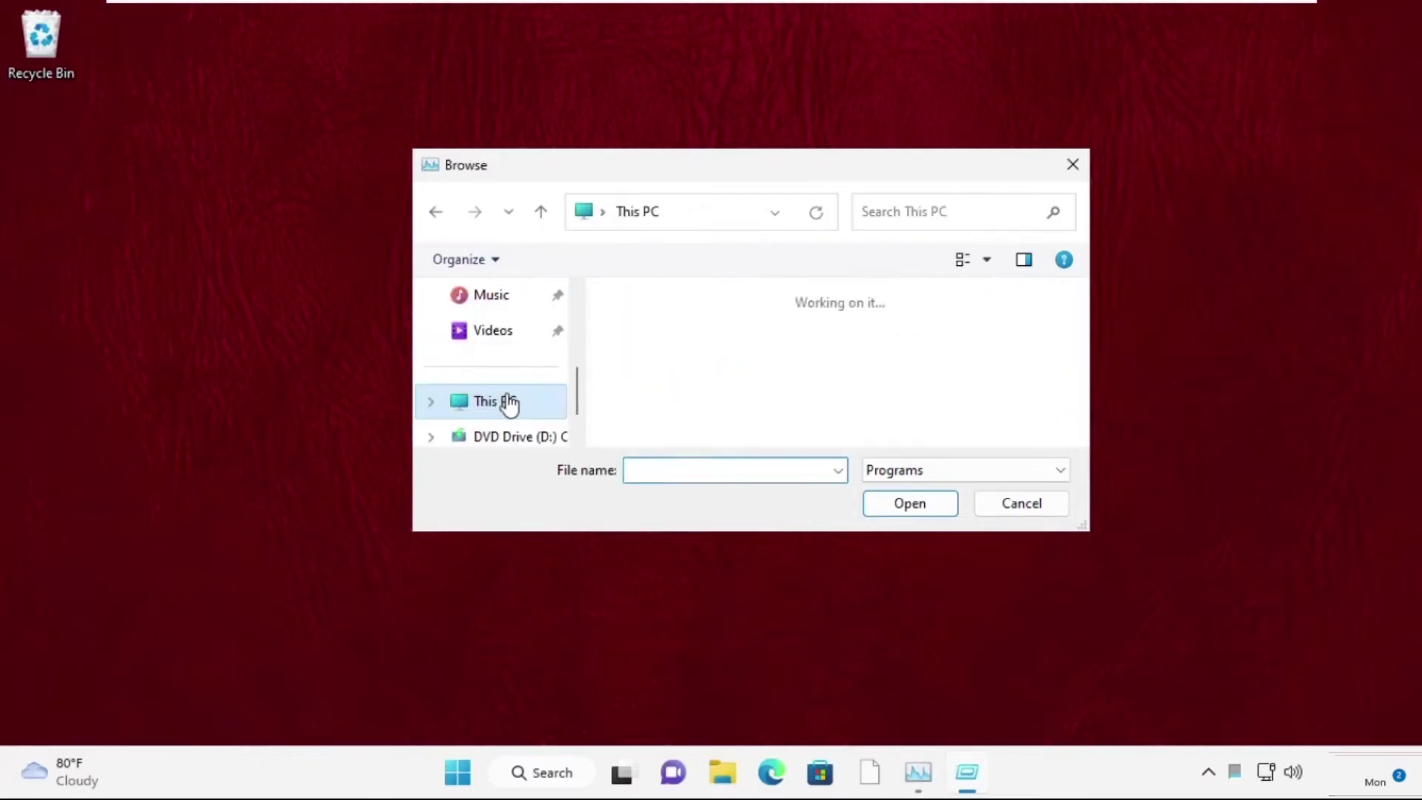
{"action": "double_click", "coordinate": [734, 357]}
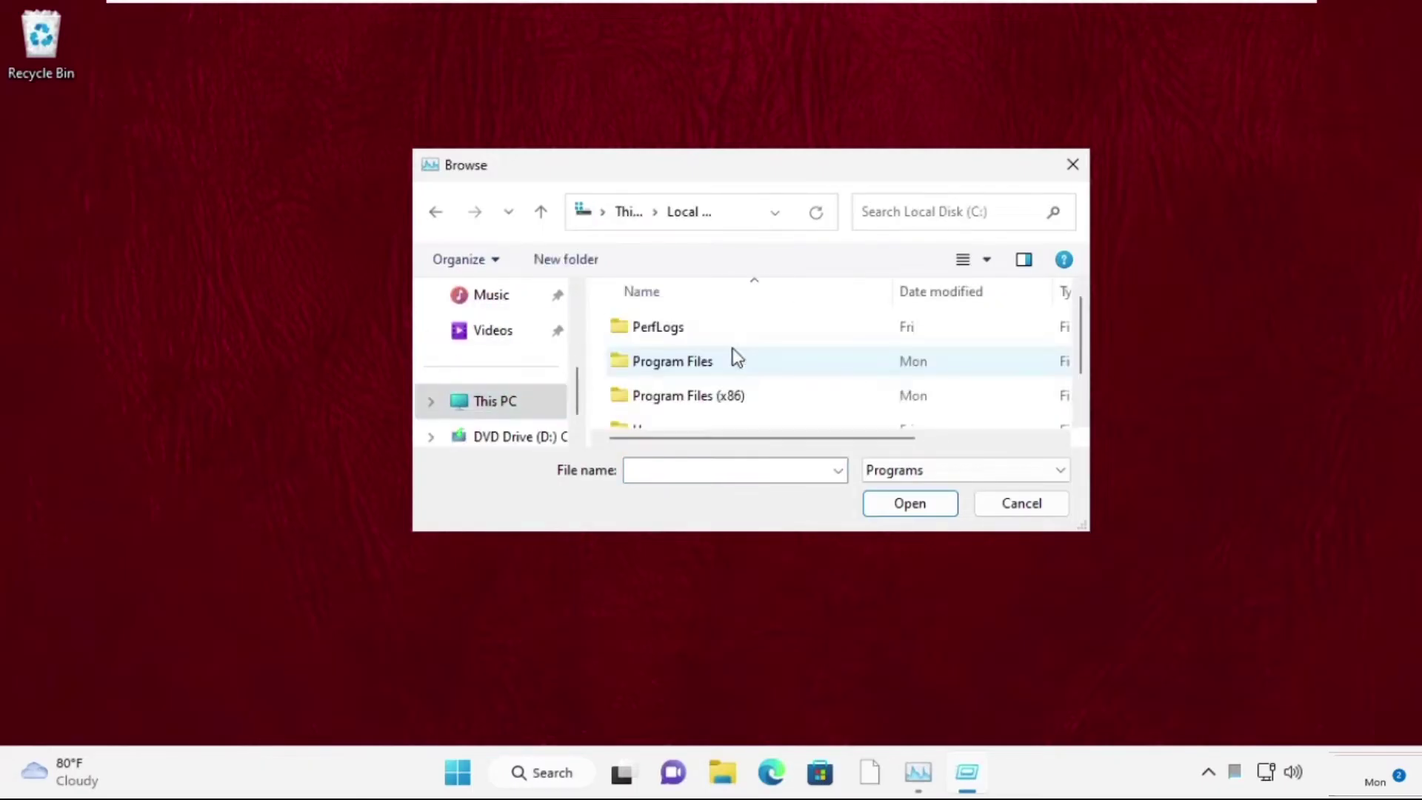
{"action": "scroll", "coordinate": [734, 357], "scroll_direction": "down", "scroll_amount": 1}
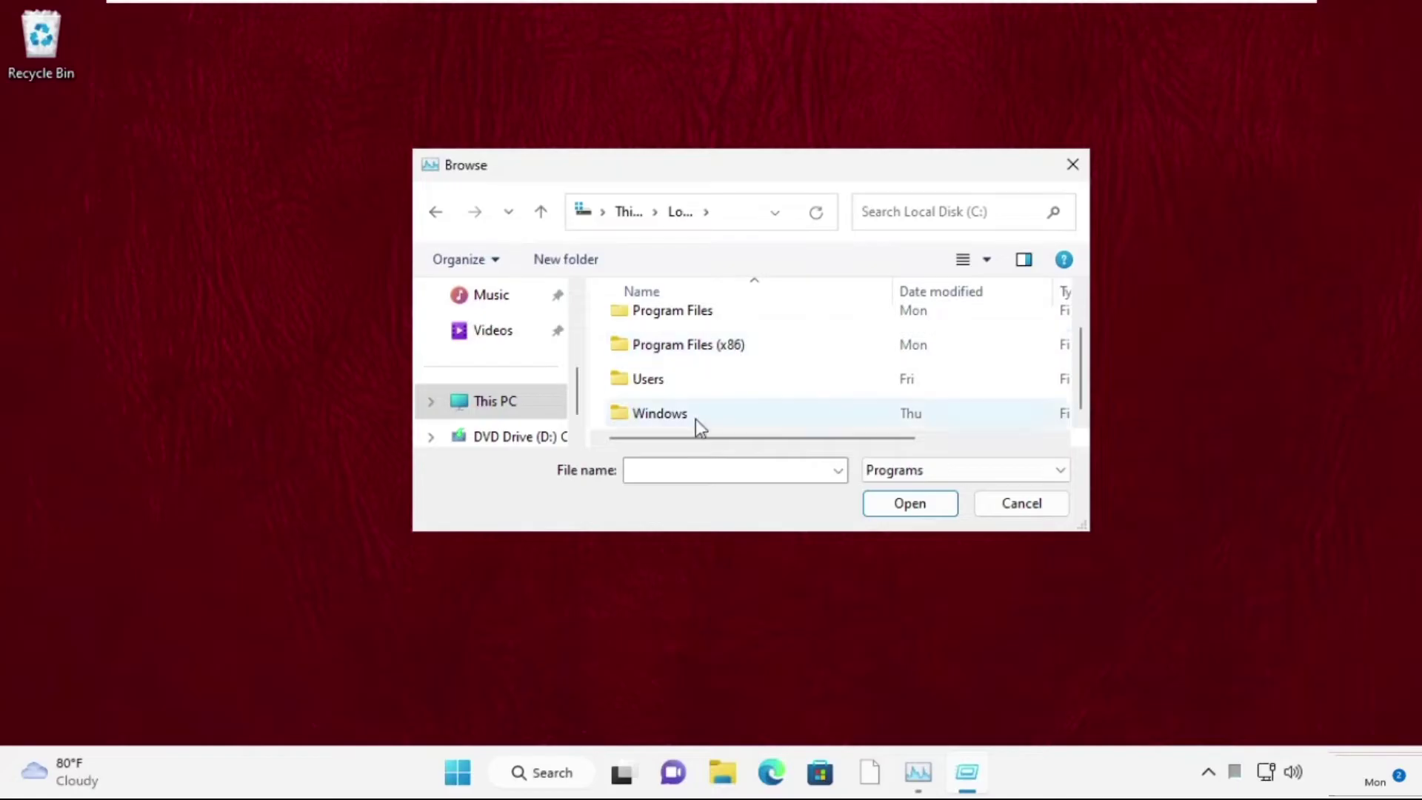
{"action": "double_click", "coordinate": [672, 418]}
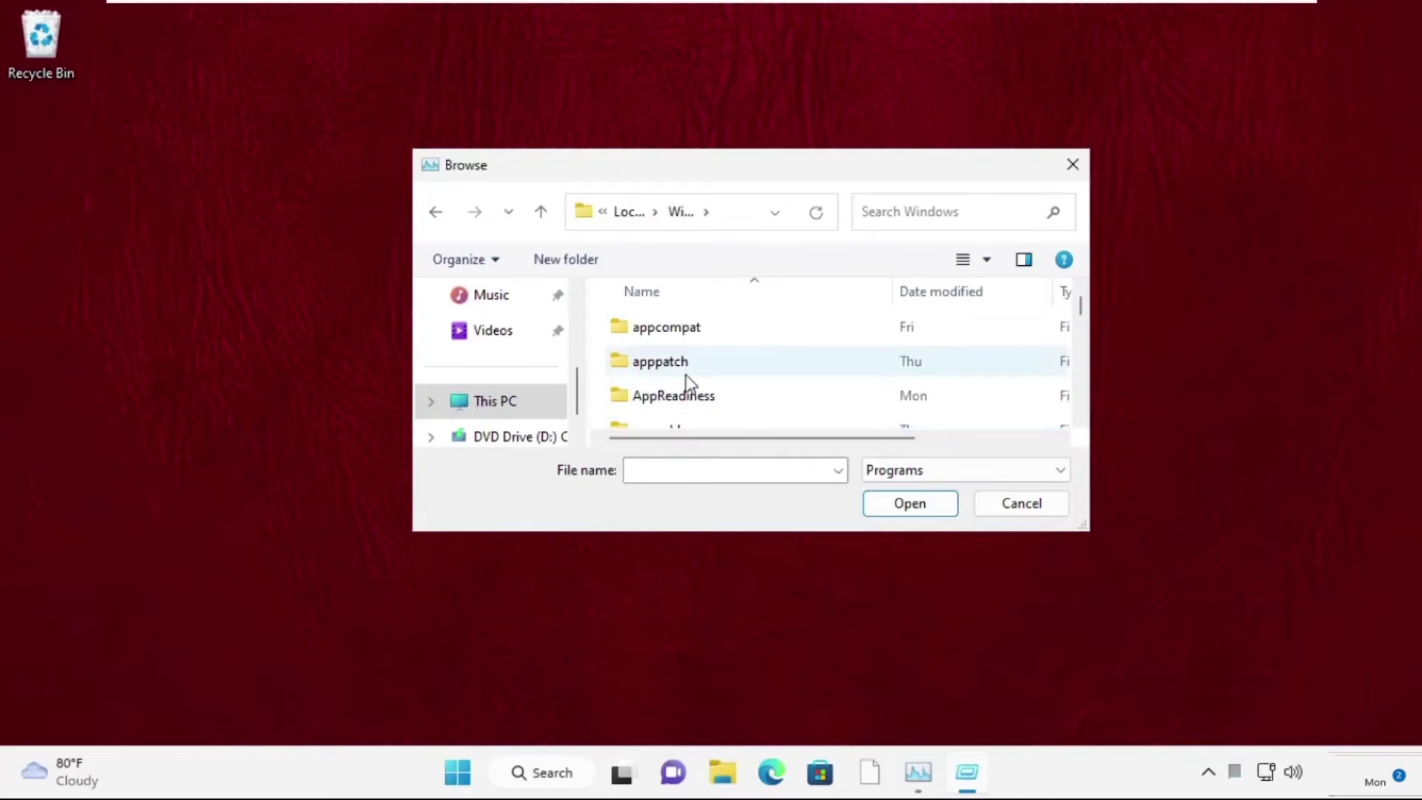
{"action": "left_click", "coordinate": [688, 383]}
{"action": "scroll", "coordinate": [687, 383], "scroll_direction": "down", "scroll_amount": 2}
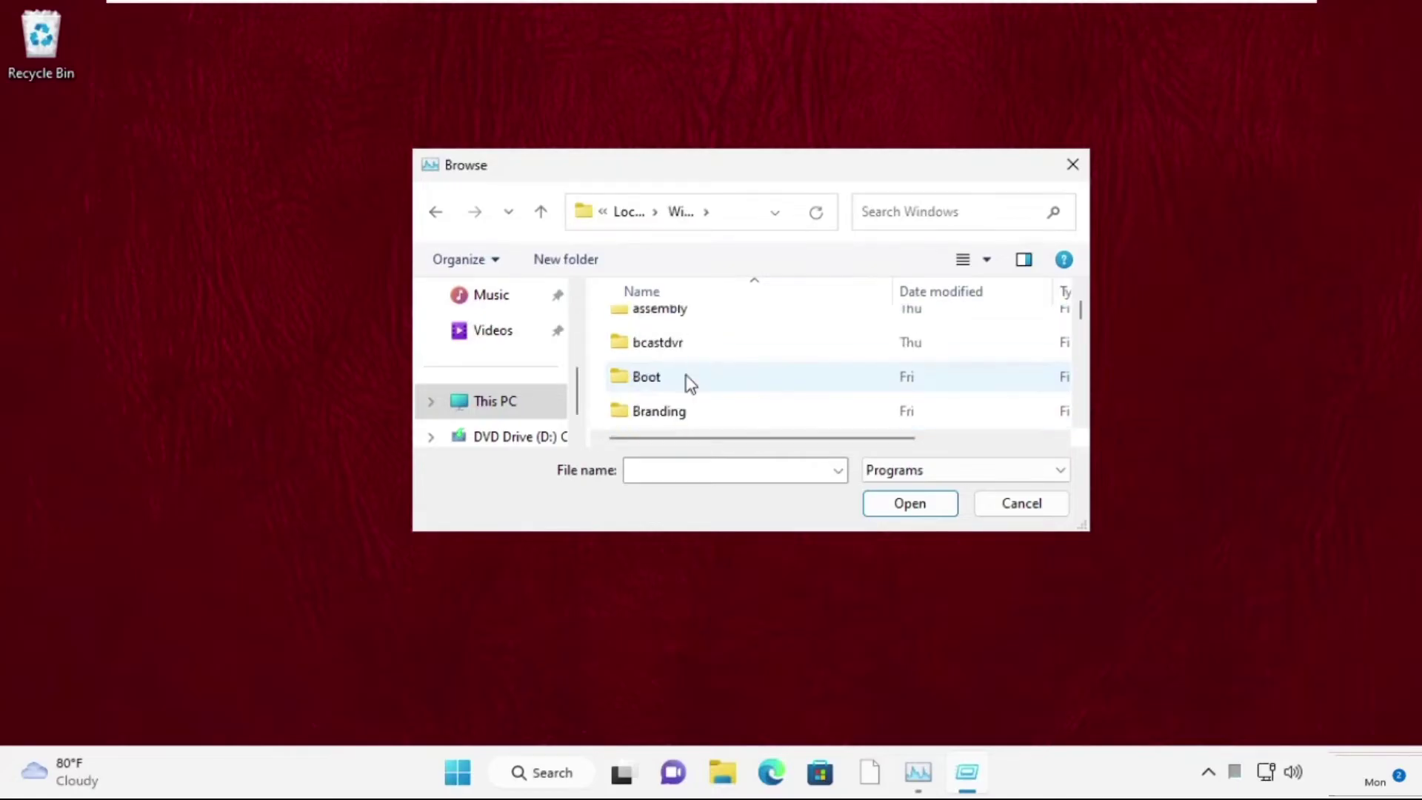
{"action": "scroll", "coordinate": [688, 382], "scroll_direction": "down", "scroll_amount": 2}
{"action": "scroll", "coordinate": [687, 382], "scroll_direction": "down", "scroll_amount": 10}
{"action": "scroll", "coordinate": [687, 382], "scroll_direction": "down", "scroll_amount": 2}
{"action": "scroll", "coordinate": [686, 383], "scroll_direction": "down", "scroll_amount": 2}
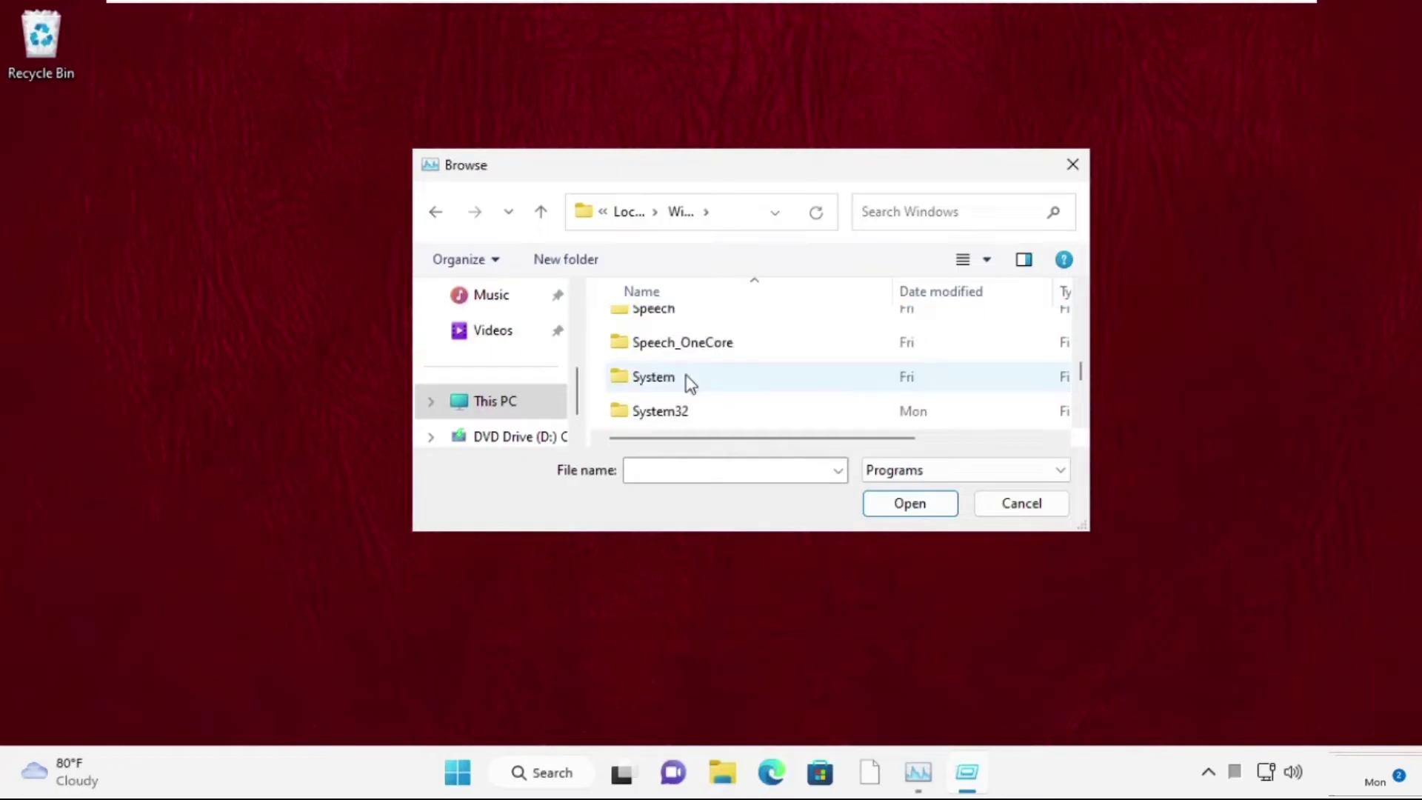
{"action": "scroll", "coordinate": [686, 382], "scroll_direction": "down", "scroll_amount": 1}
{"action": "left_click", "coordinate": [691, 354]}
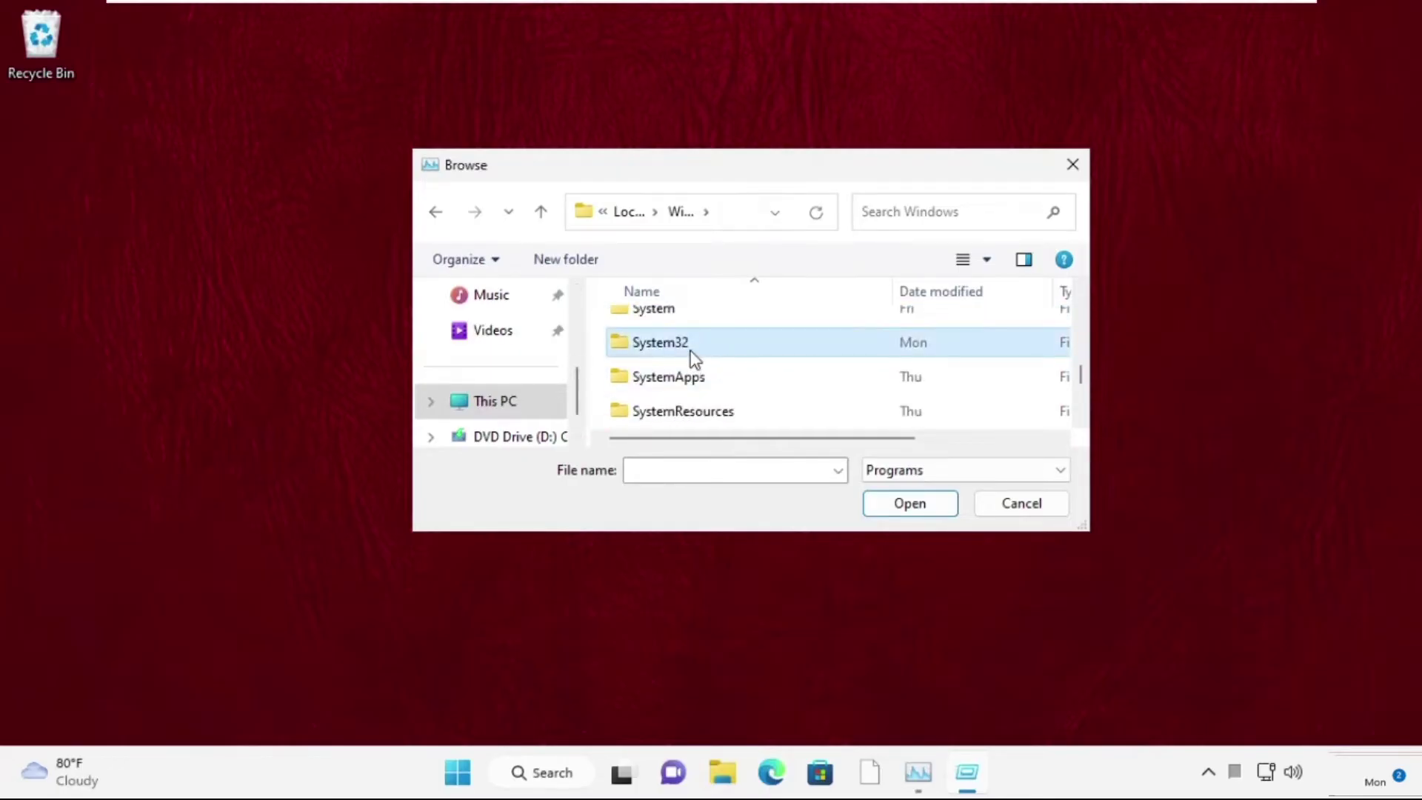
{"action": "double_click", "coordinate": [680, 354]}
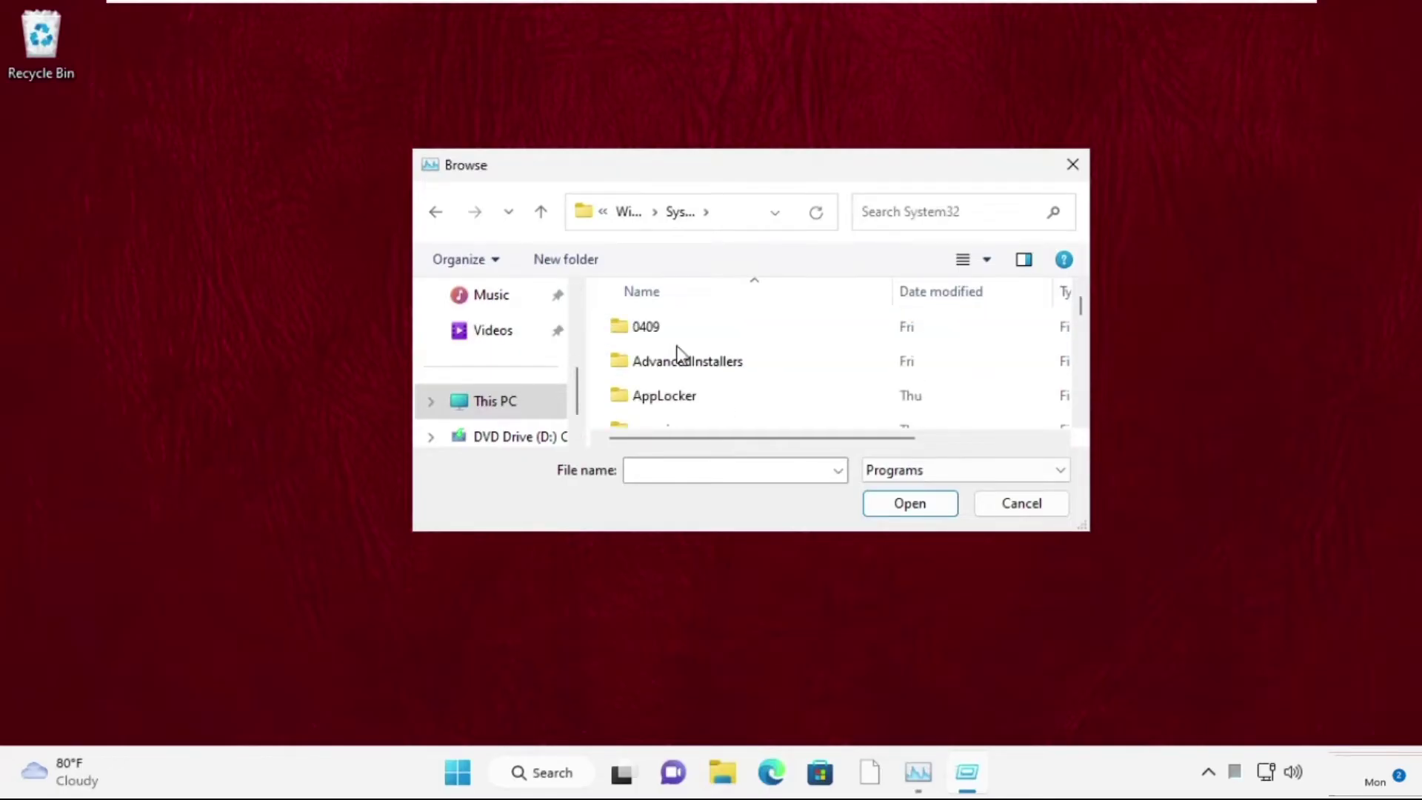
{"action": "type", "text": "change"}
{"action": "scroll", "coordinate": [680, 351], "scroll_direction": "down", "scroll_amount": 2}
{"action": "scroll", "coordinate": [678, 354], "scroll_direction": "down", "scroll_amount": 1}
{"action": "scroll", "coordinate": [676, 357], "scroll_direction": "up", "scroll_amount": 1}
- Choose cmd.exe as the program and enable administrator privileges for the task
{"action": "left_click", "coordinate": [674, 362]}
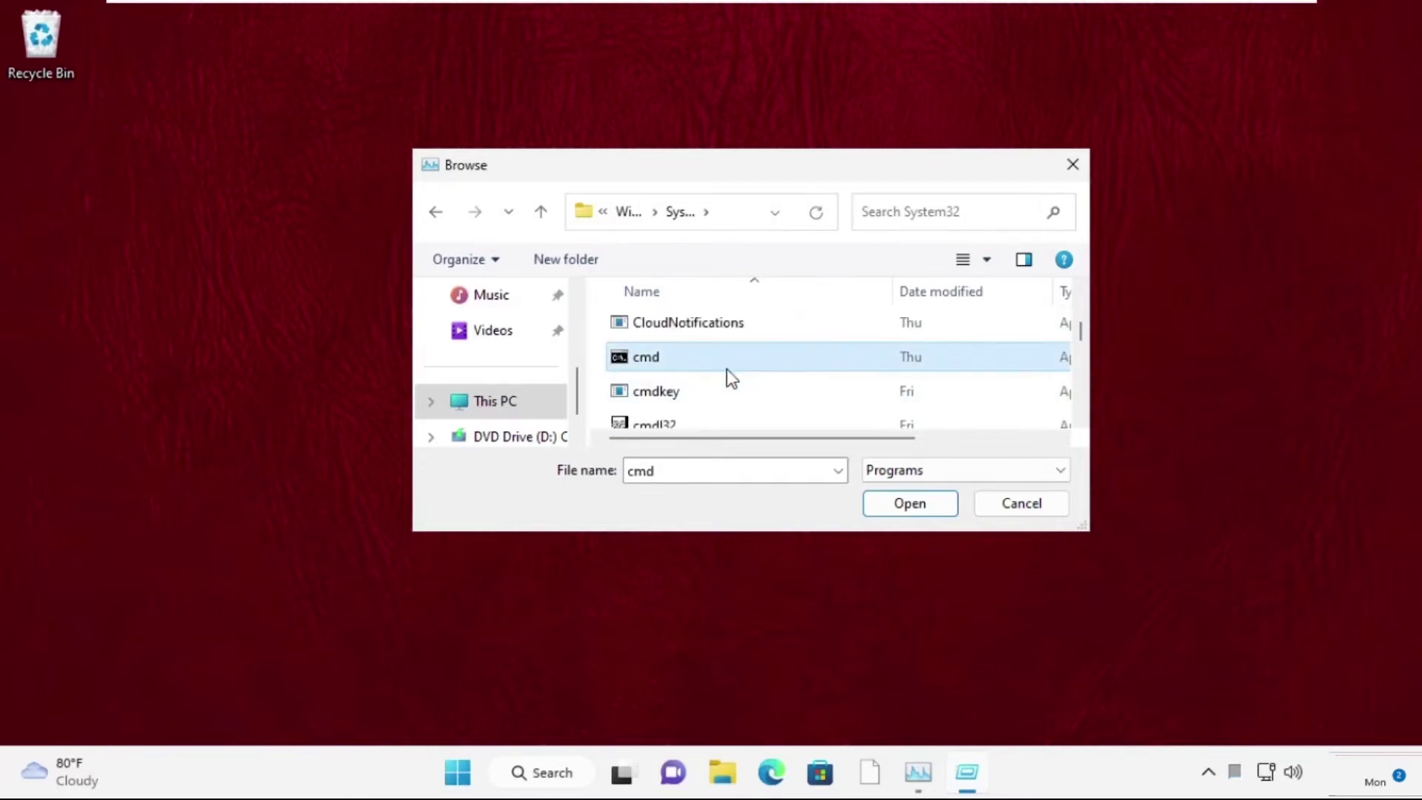
{"action": "left_click", "coordinate": [909, 502]}
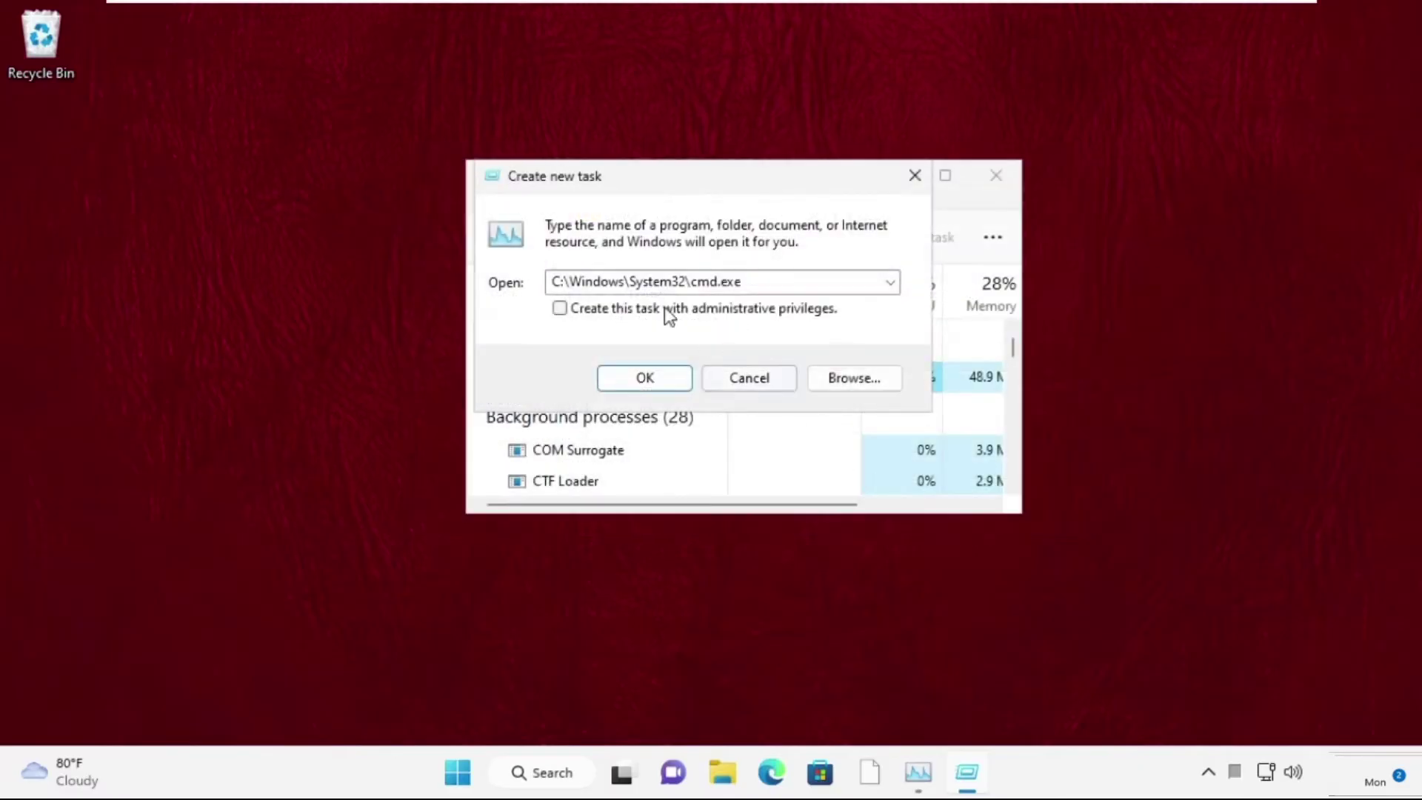
{"action": "left_click", "coordinate": [561, 311]}
- Launch the elevated Command Prompt, close Task Manager and focus the console
{"action": "left_click", "coordinate": [647, 384]}
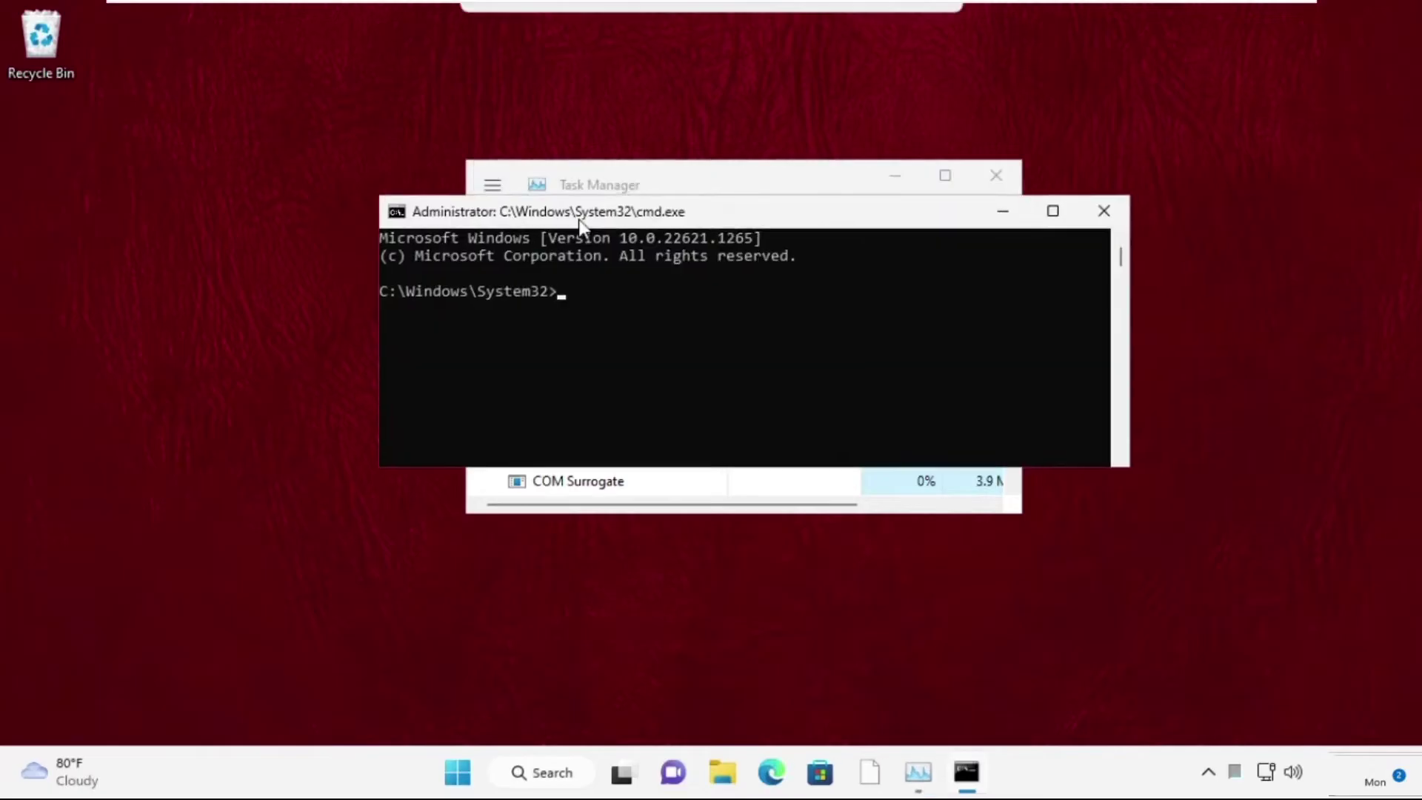
{"action": "left_click", "coordinate": [1011, 175]}
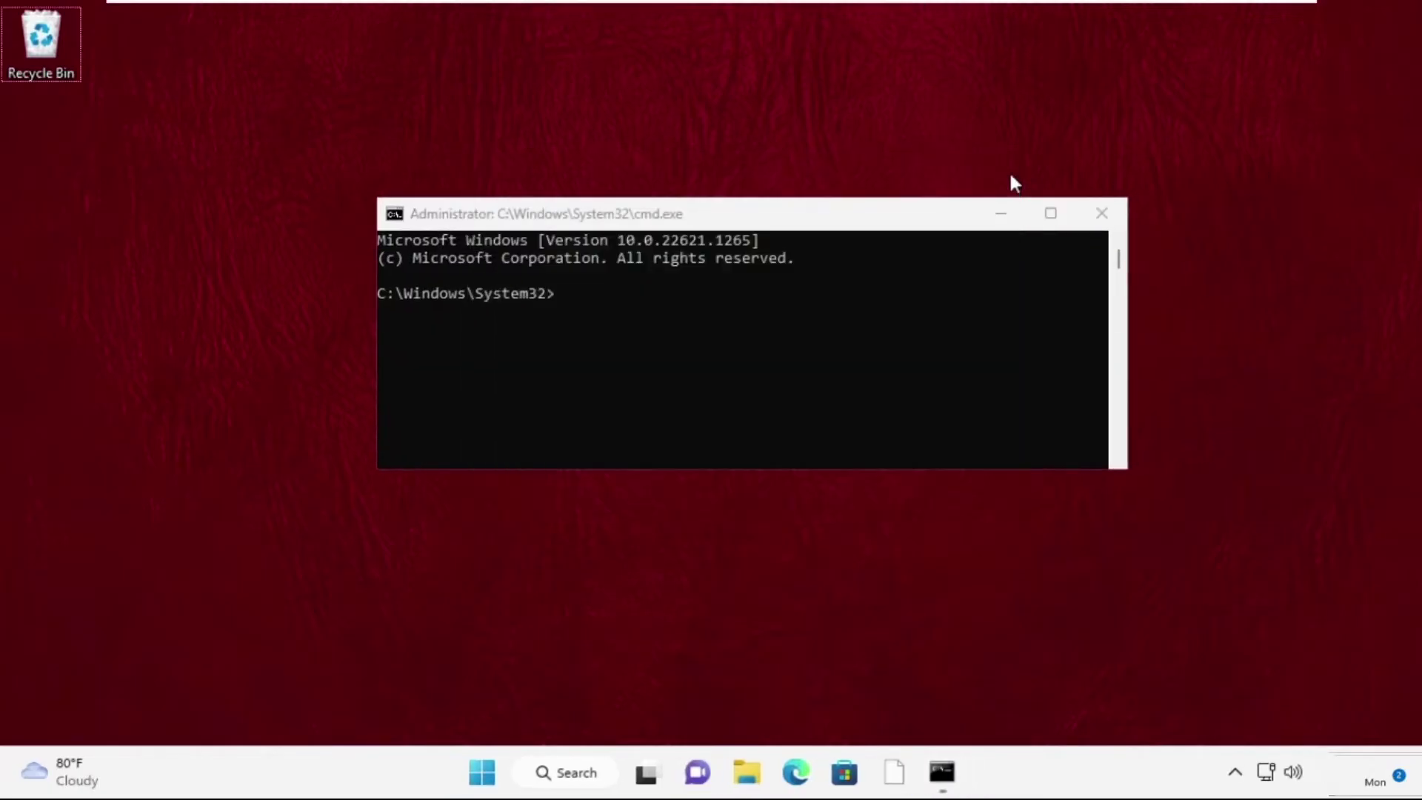
{"action": "left_click", "coordinate": [602, 293]}
{"action": "type", "text": "sfc /"}
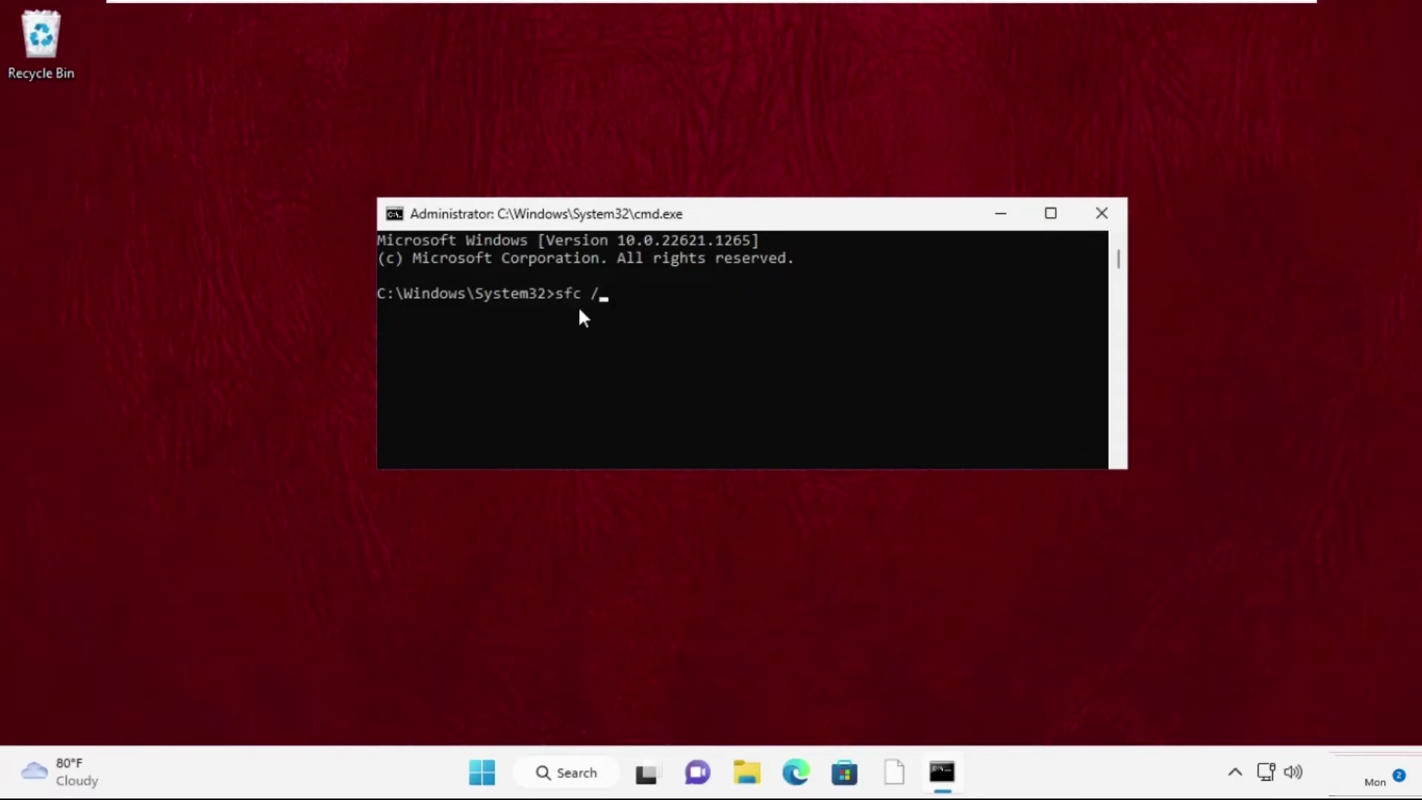
{"action": "type", "text": "scanfile=c"}
{"action": "type", "text": ":\\"}
{"action": "type", "text": "windows\\system32"}
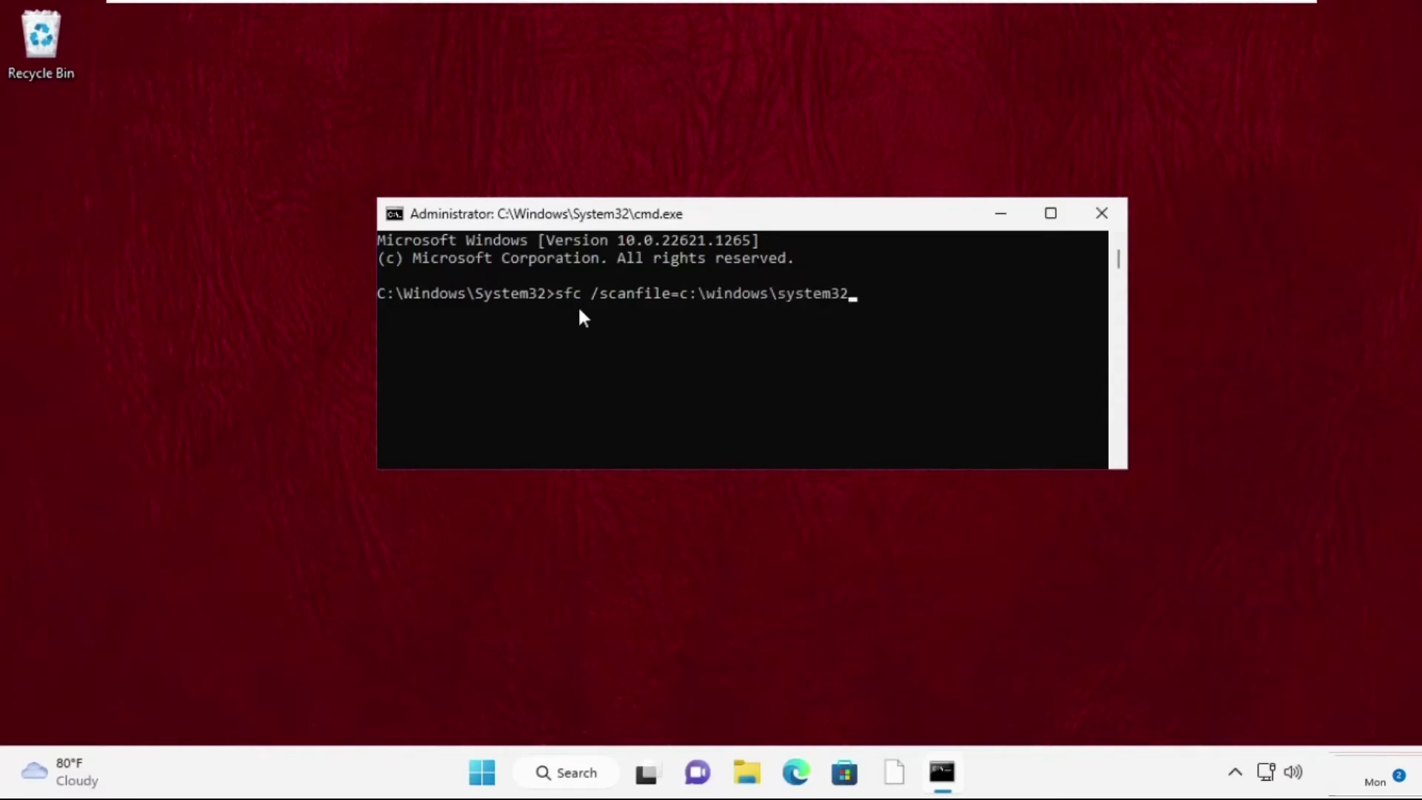
{"action": "type", "text": "\\"}
{"action": "type", "text": "iefra"}
{"action": "type", "text": "me.dll"}
- Run sfc /scanfile and sfc /verifyfile on c:\windows\system32\ieframe.dll, both reporting no violations
{"action": "key", "text": "Return"}
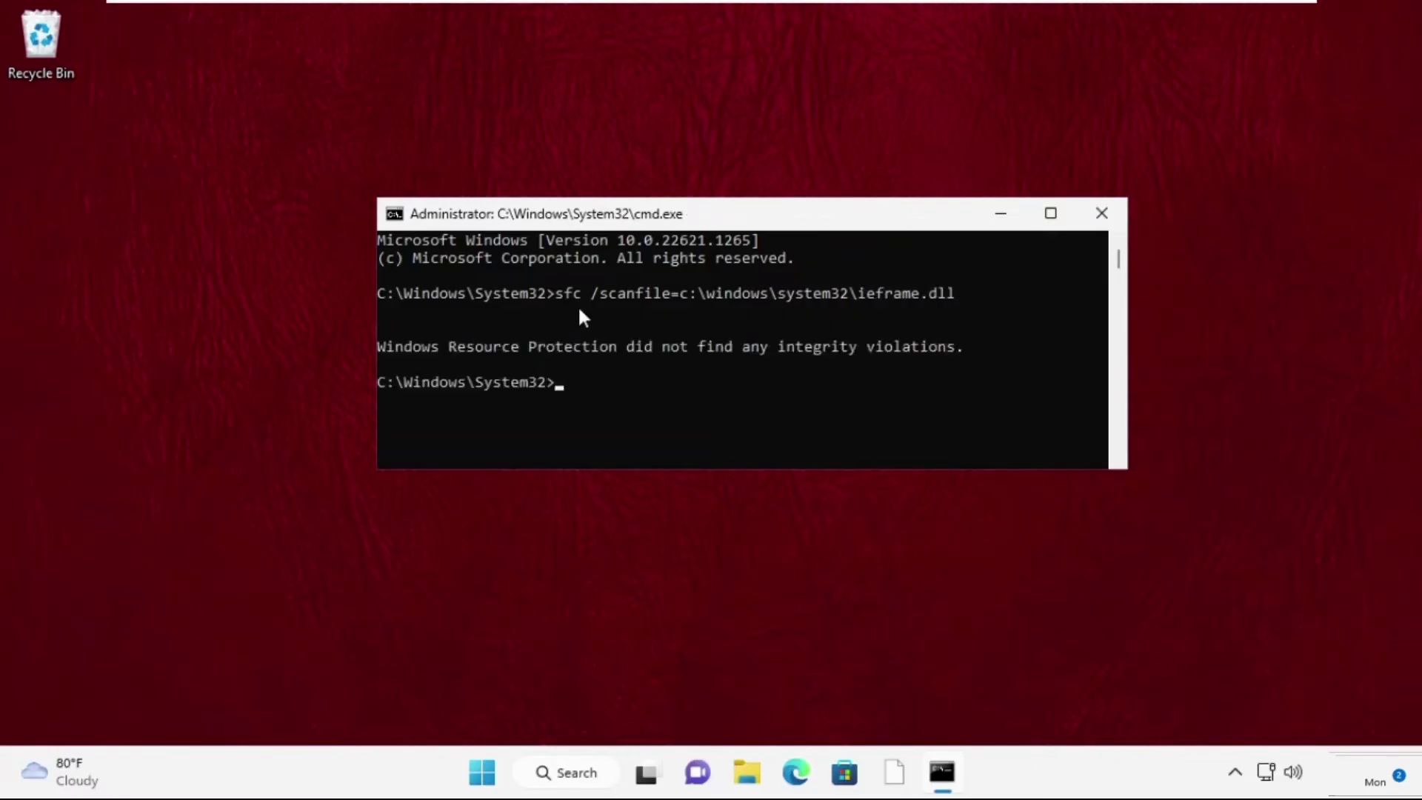
{"action": "scroll", "coordinate": [602, 326], "scroll_direction": "down", "scroll_amount": 1}
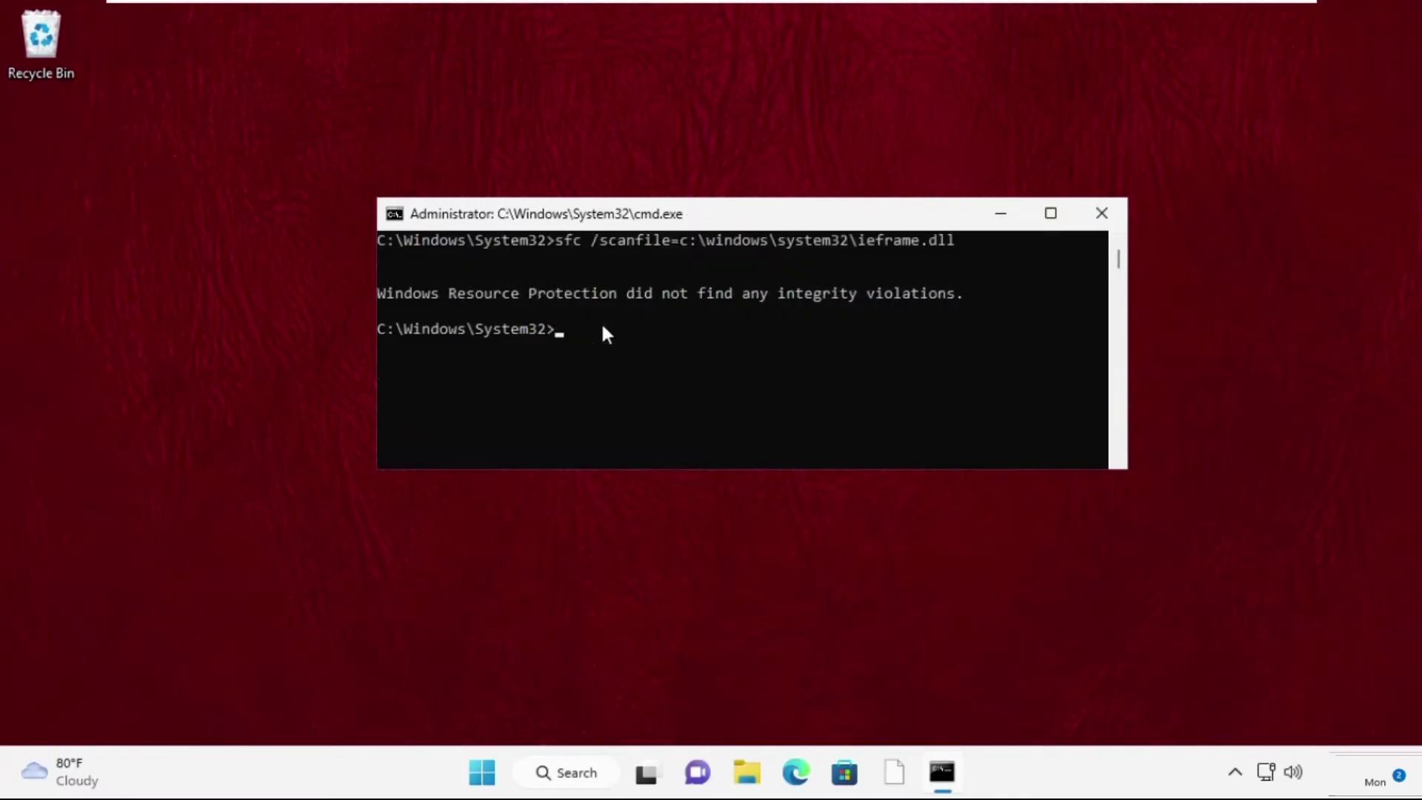
{"action": "type", "text": "sfc /verif"}
{"action": "type", "text": "yfile=c:\\windows\\system32\\i"}
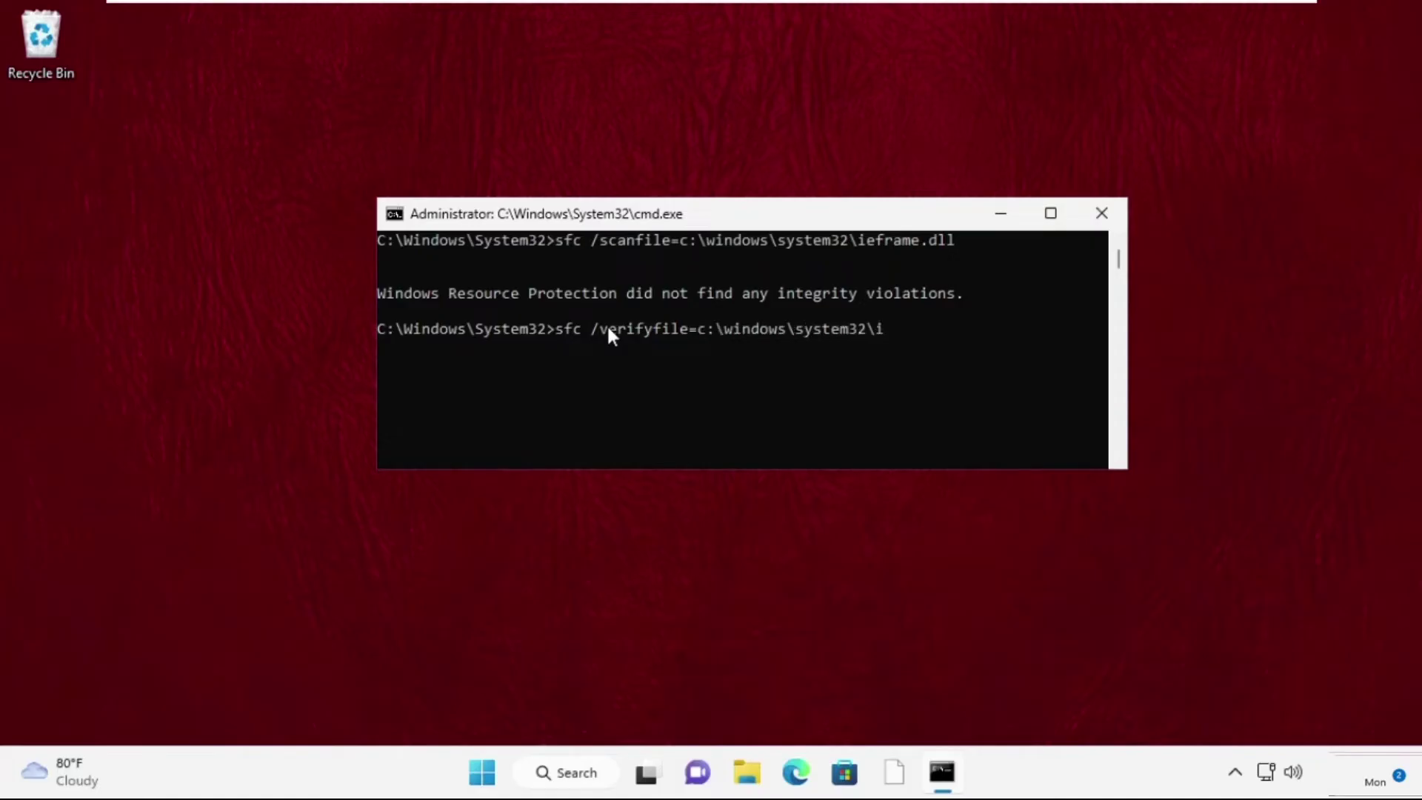
{"action": "type", "text": "eframe.dll"}
{"action": "key", "text": "Return"}
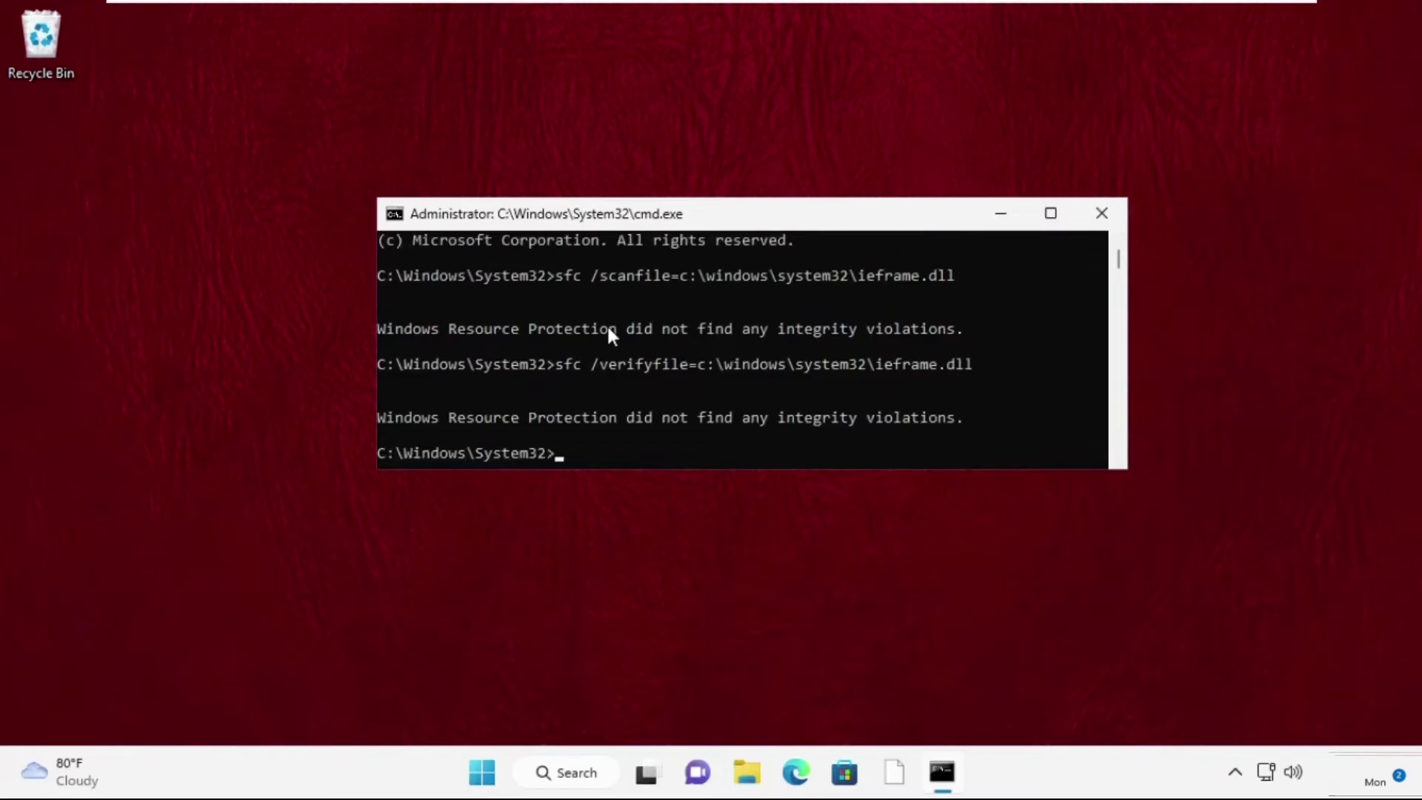
{"action": "type", "text": "e"}
{"action": "type", "text": "xit"}
- Exit the administrator console and launch a standard Command Prompt from search
{"action": "key", "text": "Return"}
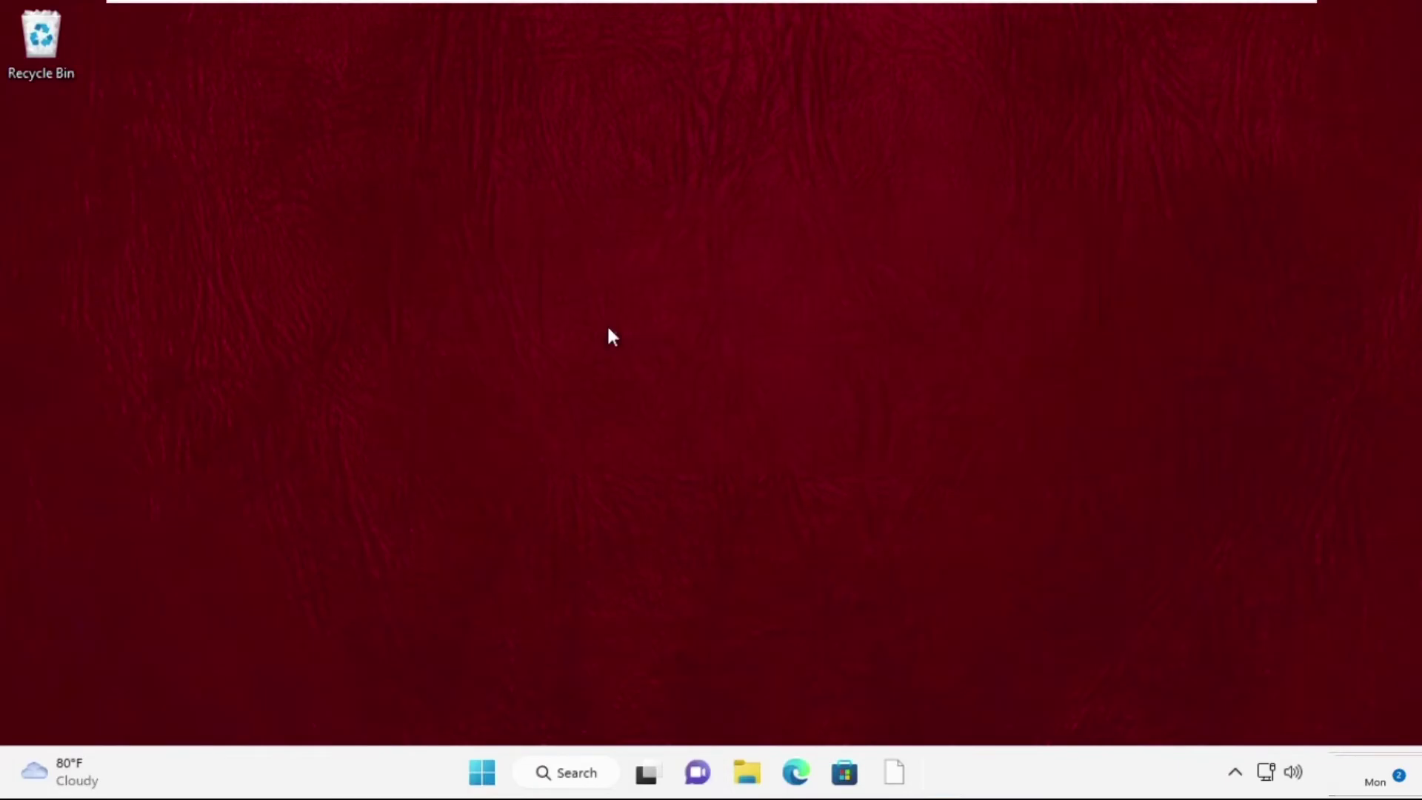
{"action": "left_click", "coordinate": [609, 775]}
{"action": "left_click", "coordinate": [1022, 285]}
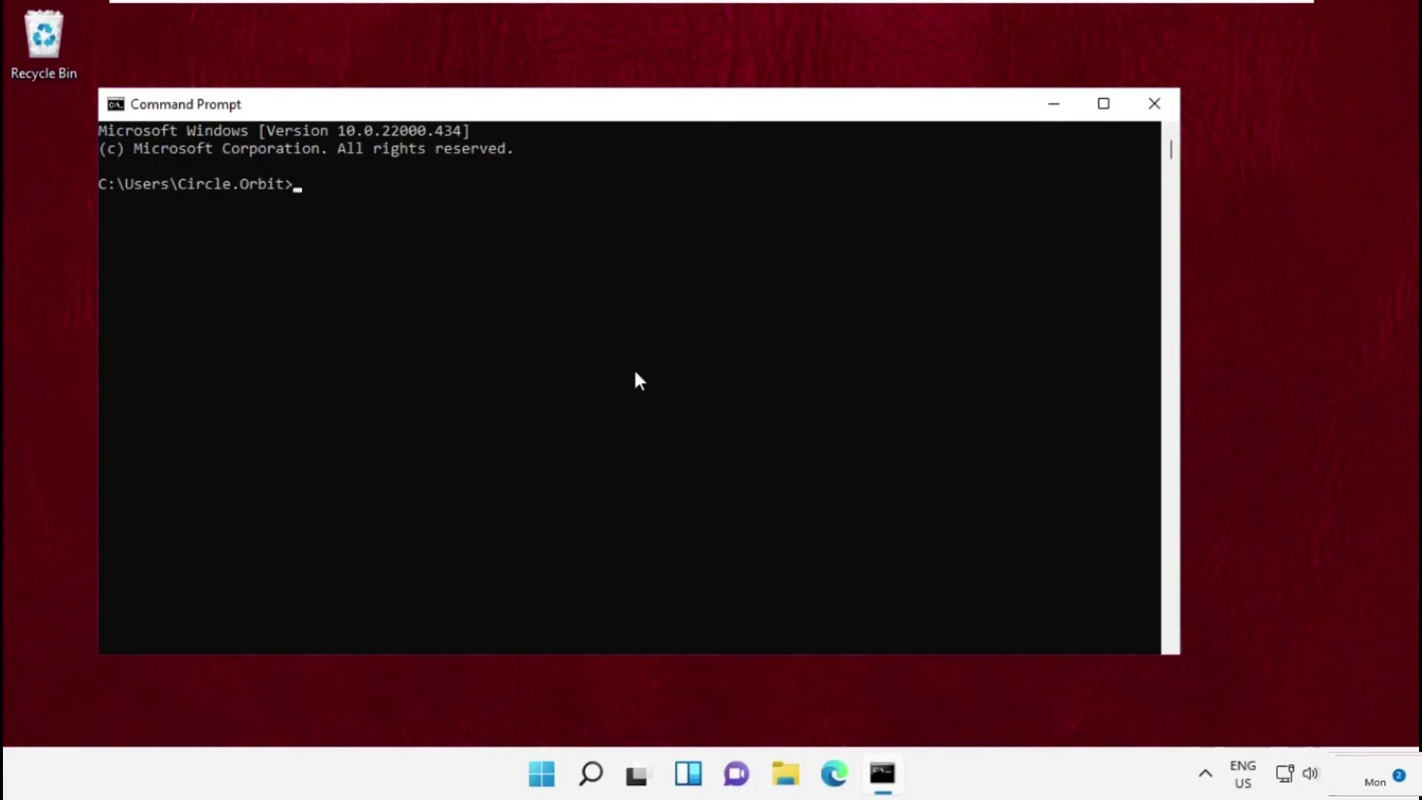
{"action": "type", "text": "netstat -anb"}
- Run netstat -anb twice in the standard console, each attempt reporting elevation is required
{"action": "key", "text": "Return"}
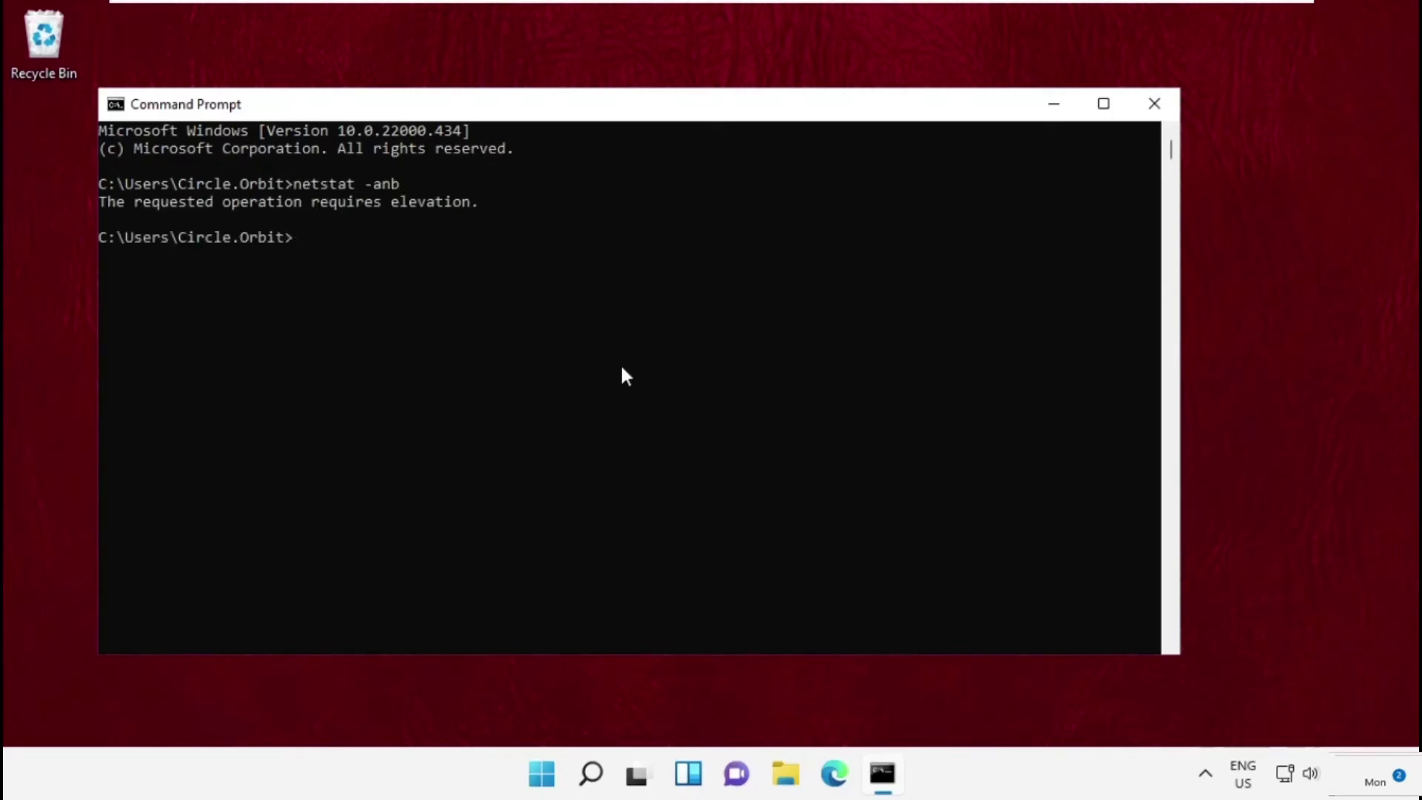
{"action": "left_click_drag", "start_coordinate": [103, 201], "coordinate": [476, 204]}
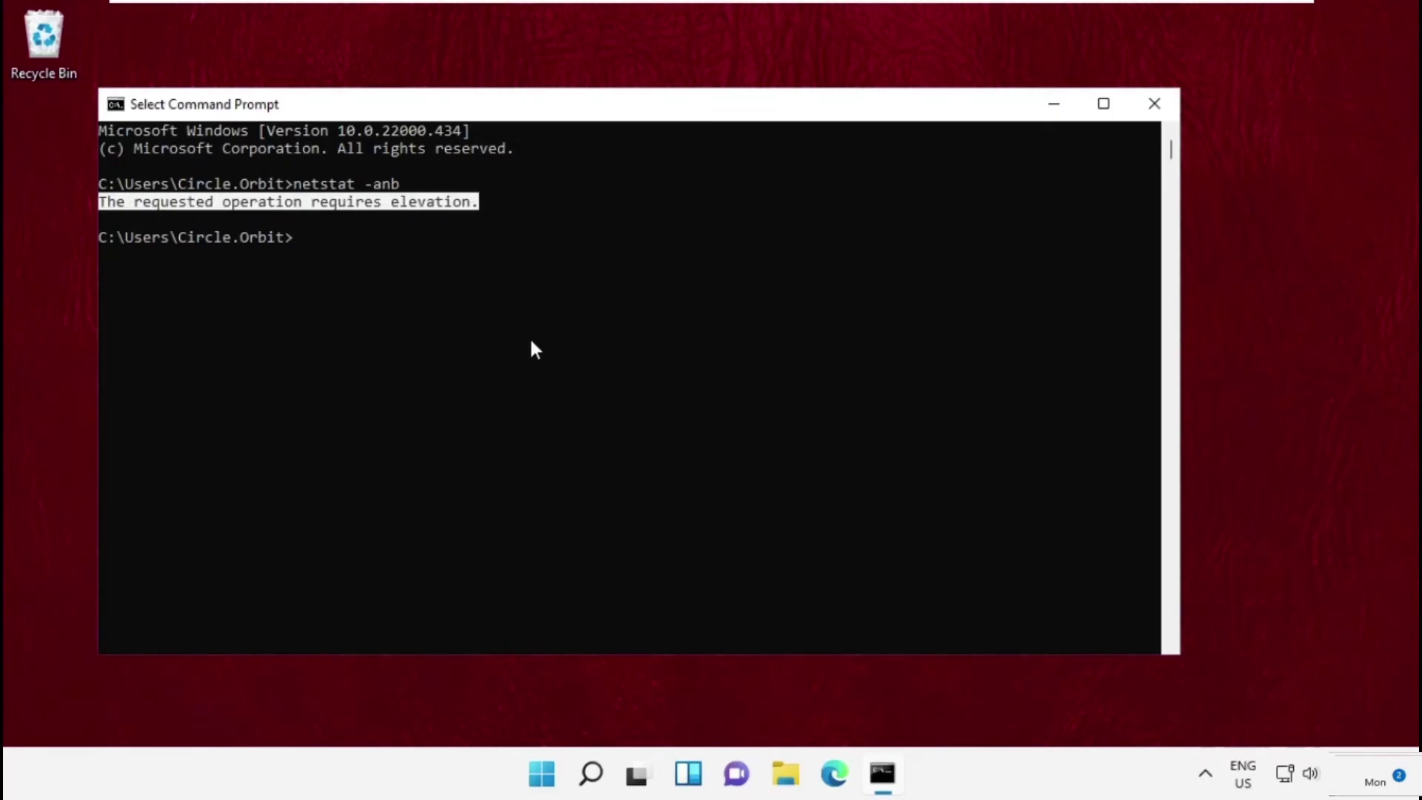
{"action": "left_click", "coordinate": [535, 380]}
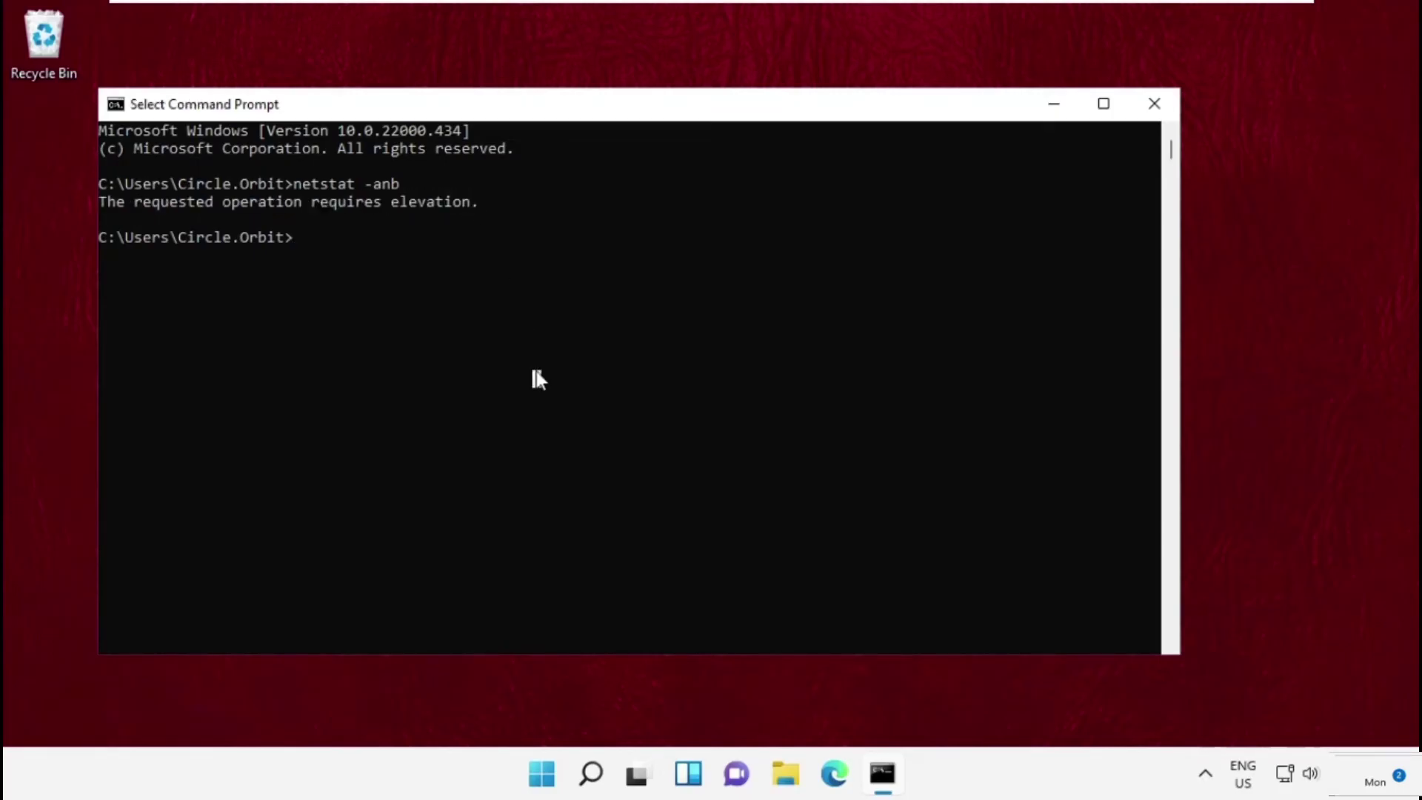
{"action": "type", "text": "netstat -anb"}
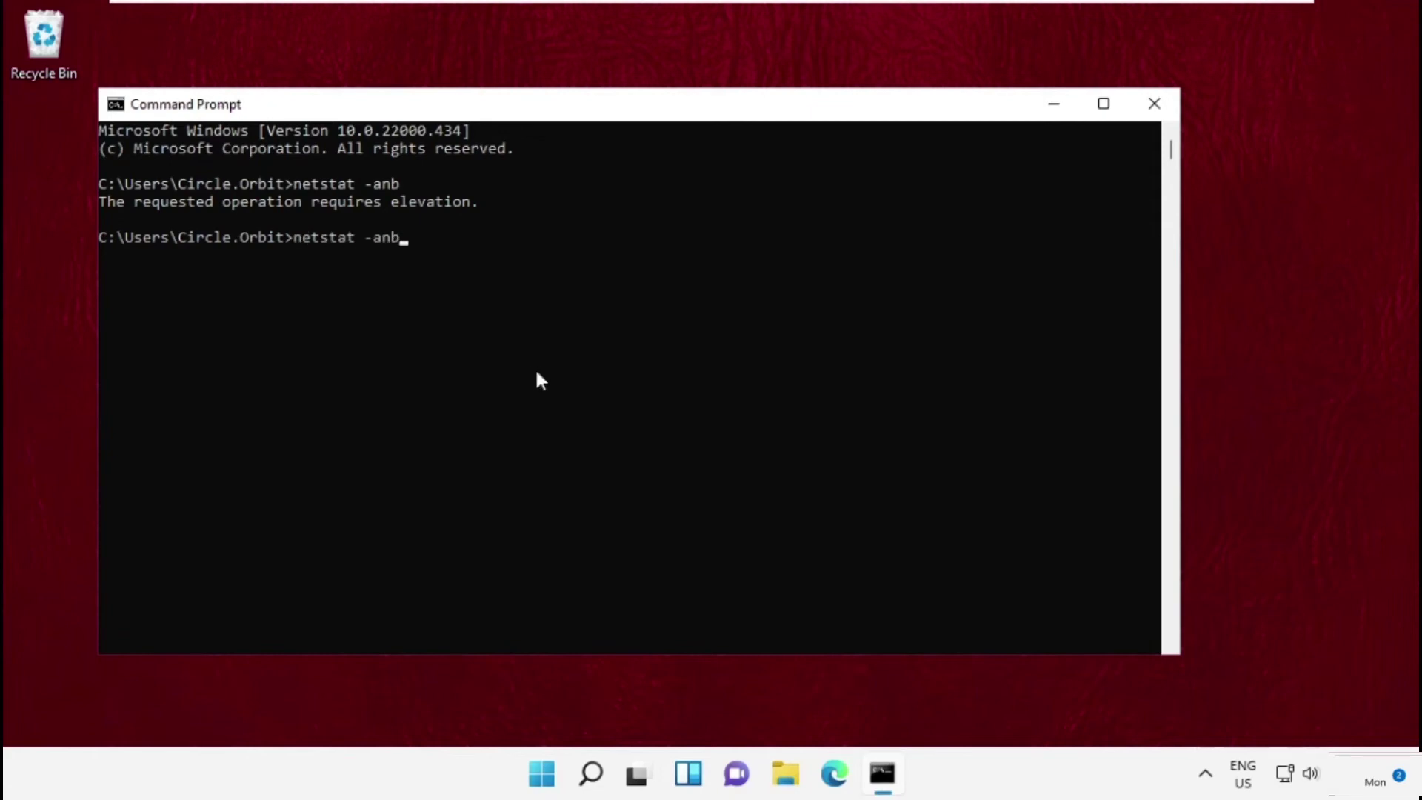
{"action": "key", "text": "Return"}
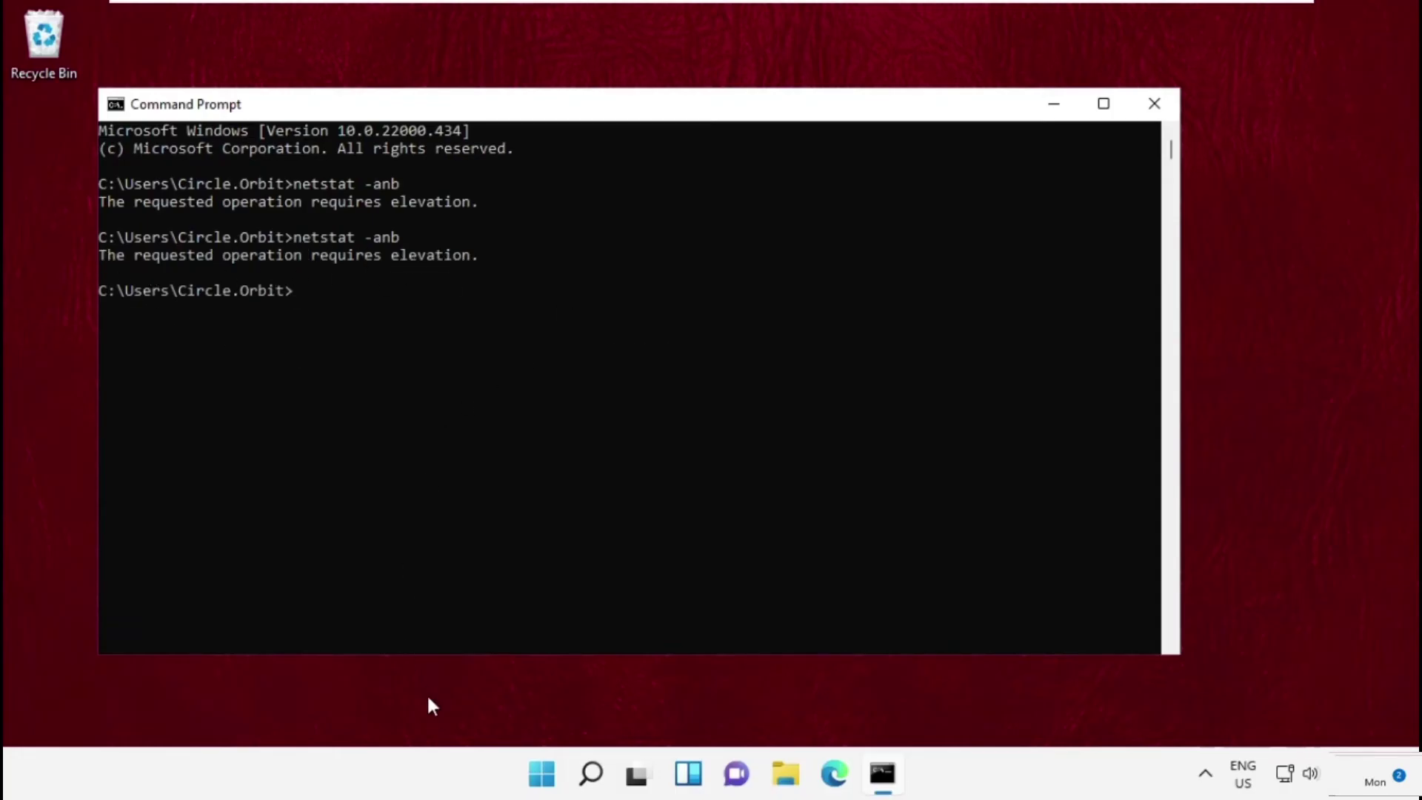
- Run Command Prompt as administrator from search and approve the UAC prompt
{"action": "left_click", "coordinate": [589, 774]}
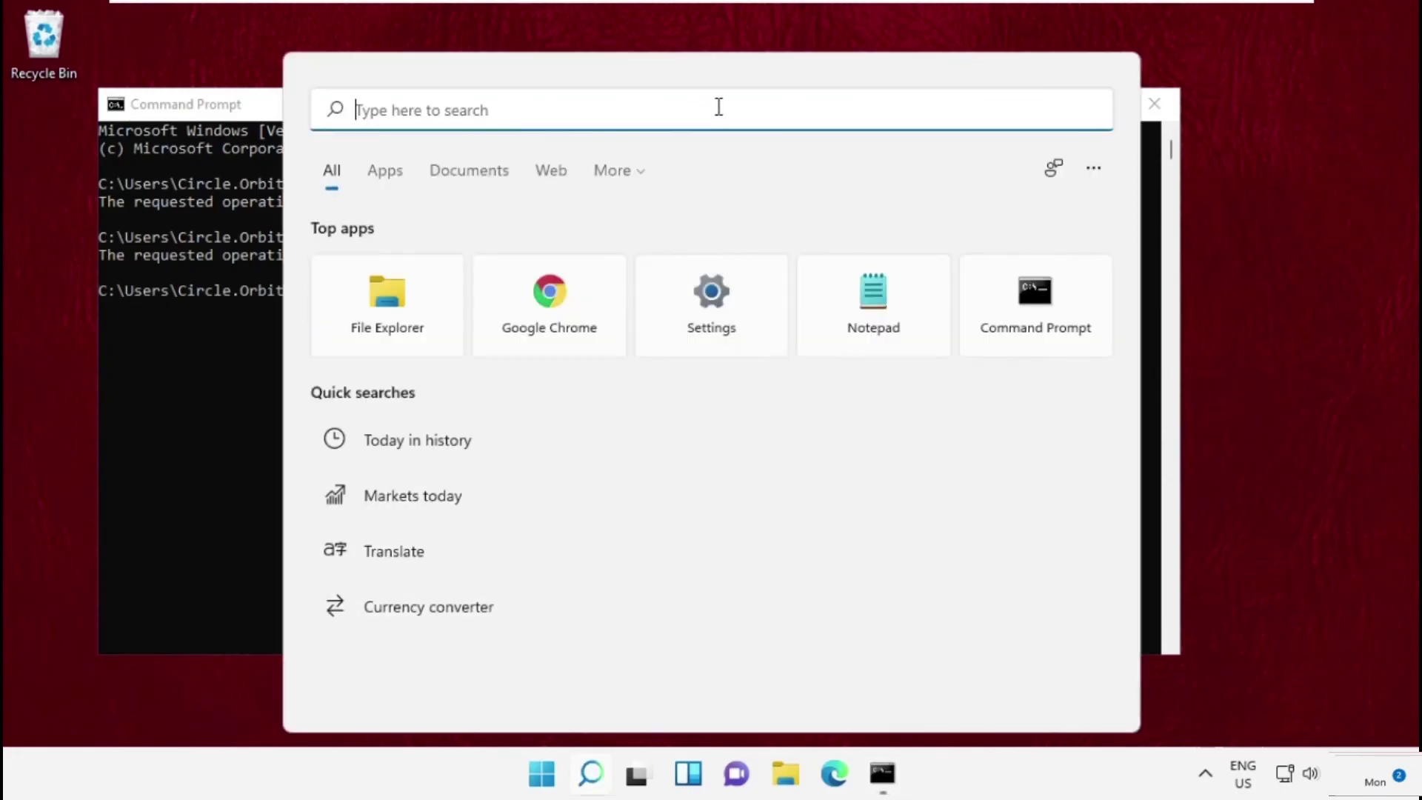
{"action": "type", "text": "Cmd"}
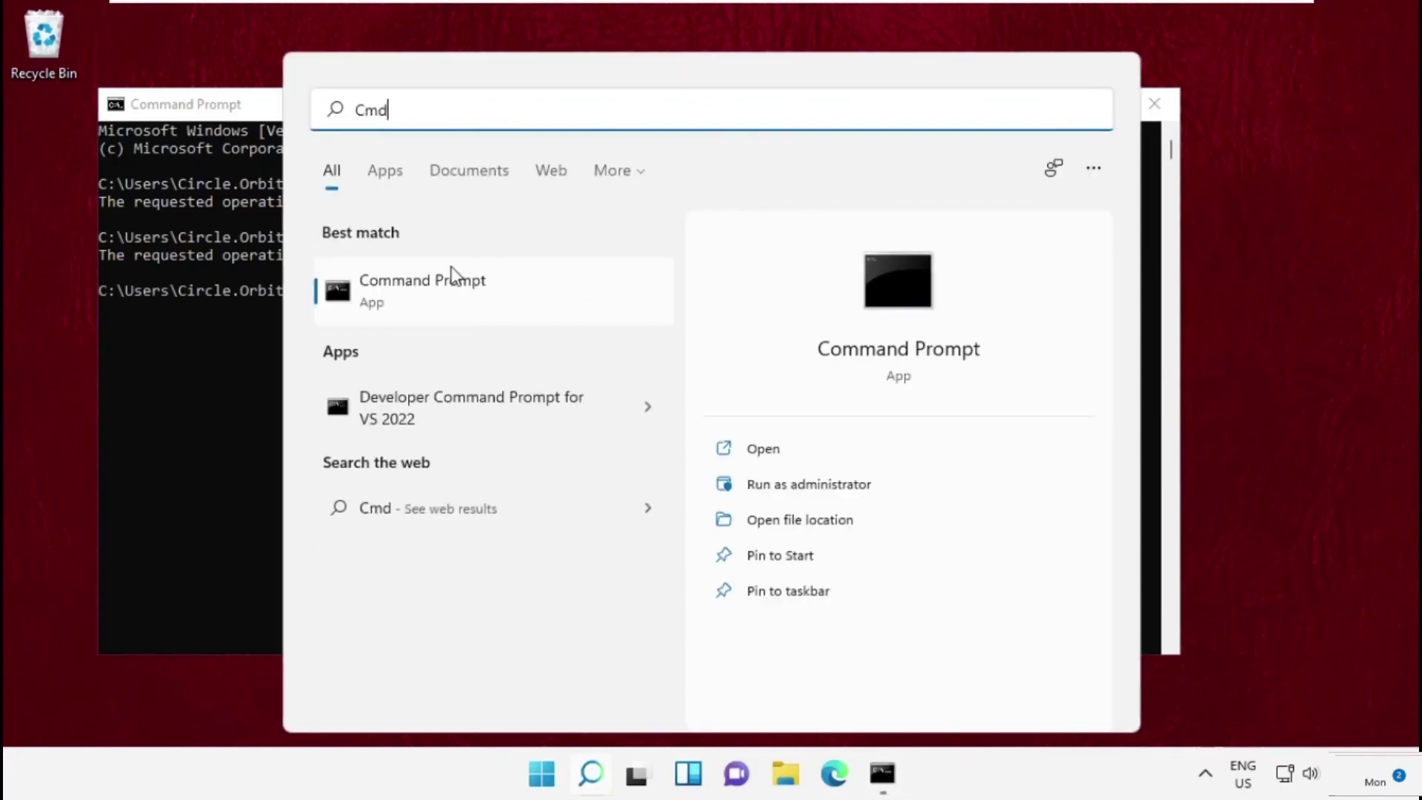
{"action": "right_click", "coordinate": [453, 273]}
{"action": "left_click", "coordinate": [524, 302]}
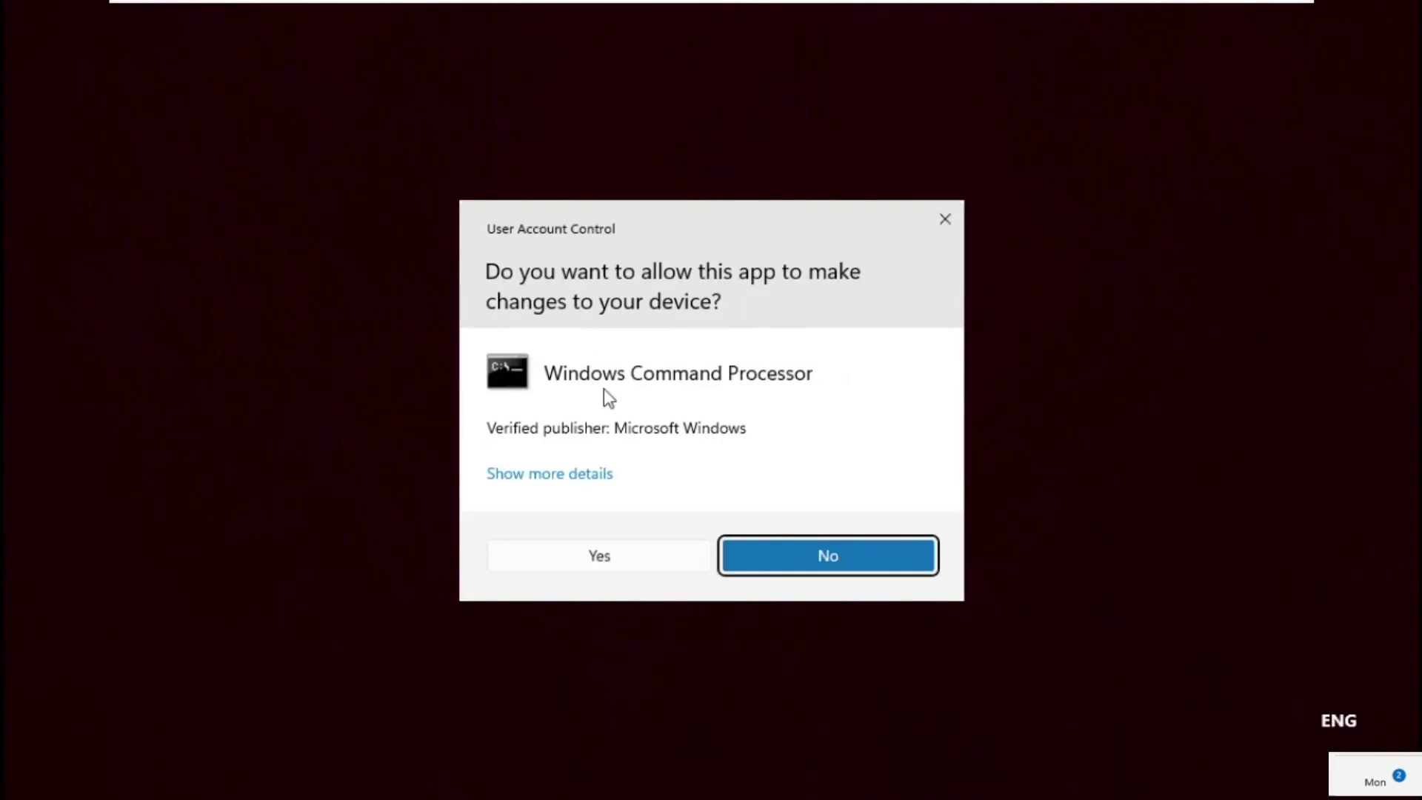
{"action": "left_click", "coordinate": [599, 557]}
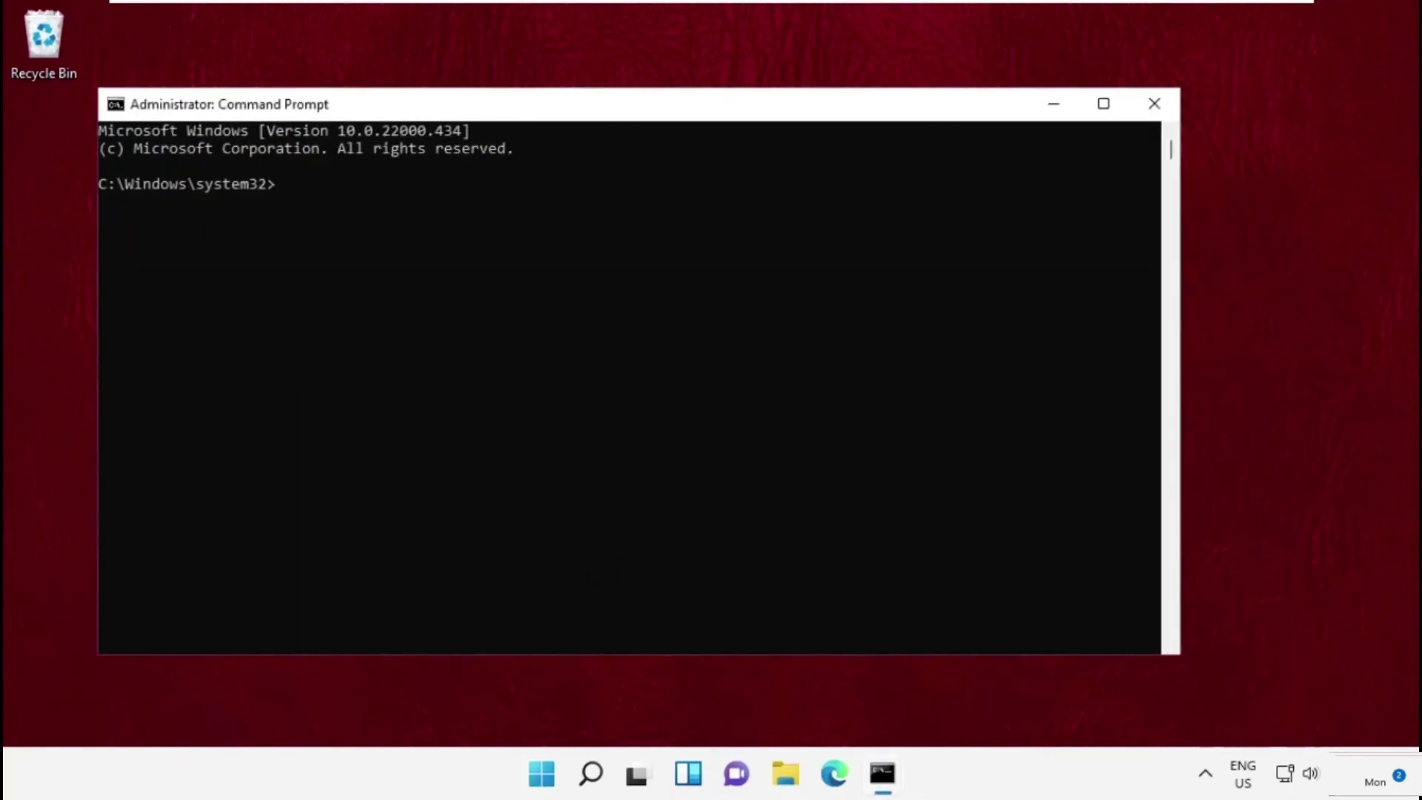
- Reposition the administrator console and run netstat -anb to list connections with owning processes
{"action": "left_click_drag", "start_coordinate": [599, 113], "coordinate": [667, 273]}
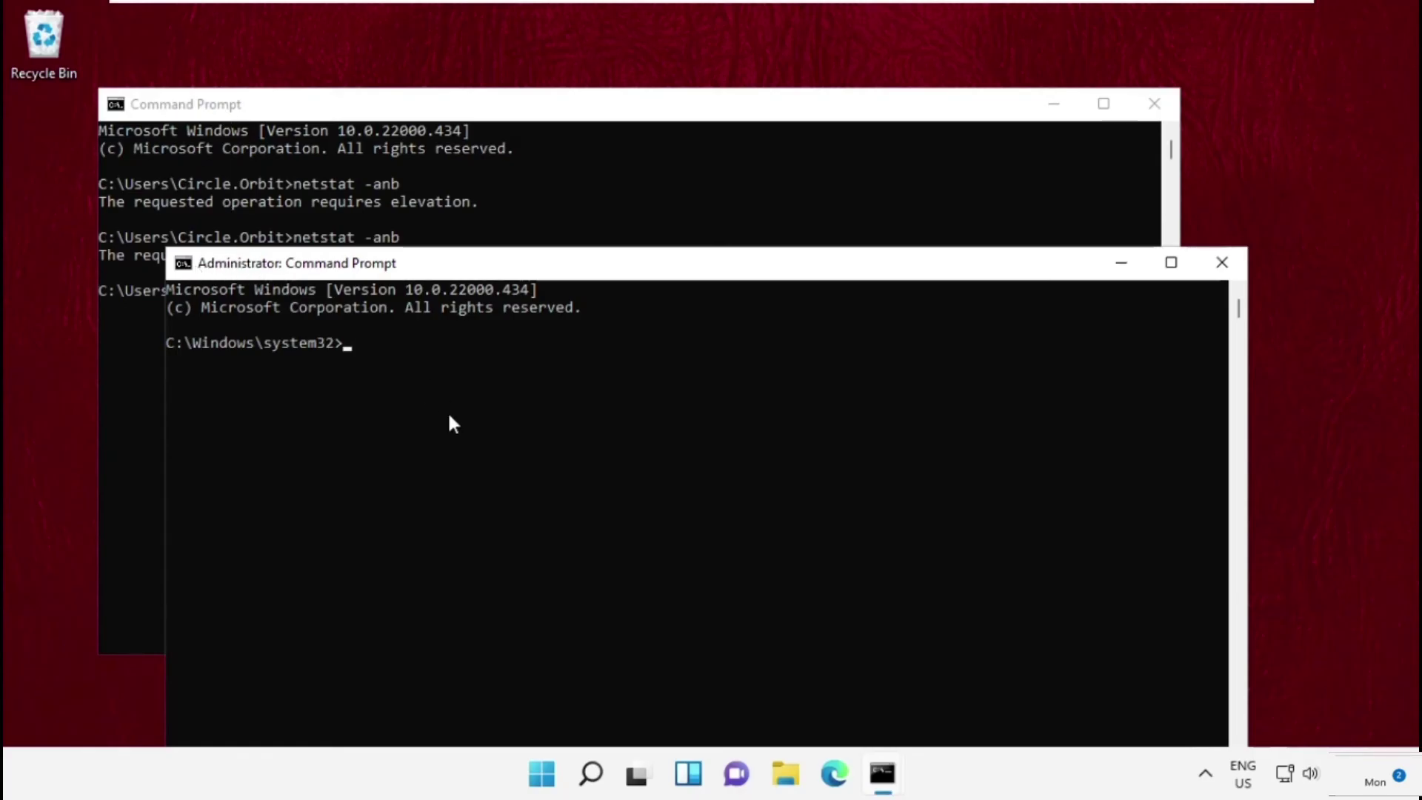
{"action": "type", "text": "netstat"}
{"action": "type", "text": " -anb"}
{"action": "key", "text": "Return"}
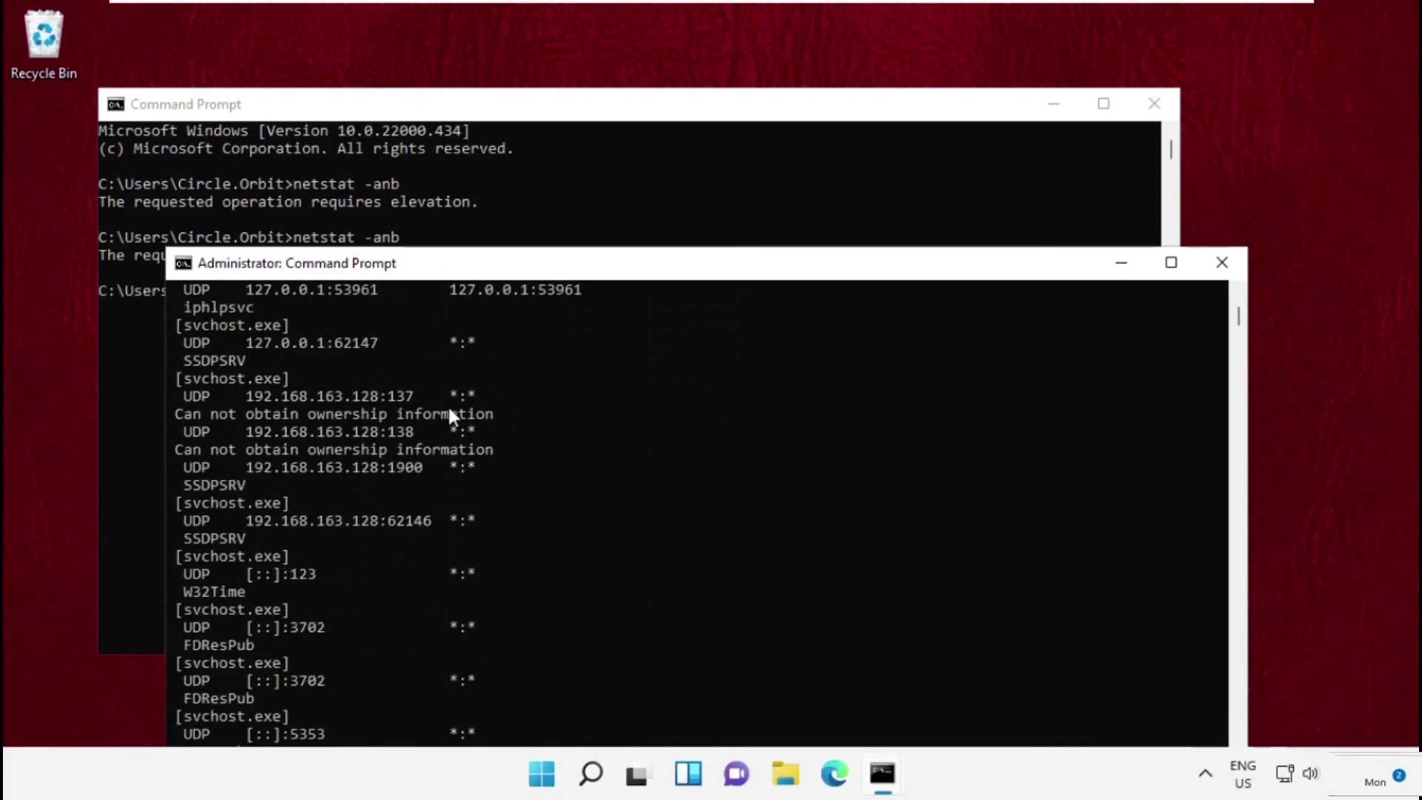
{"action": "scroll", "coordinate": [450, 414], "scroll_direction": "up", "scroll_amount": 8}
{"action": "scroll", "coordinate": [449, 414], "scroll_direction": "up", "scroll_amount": 5}
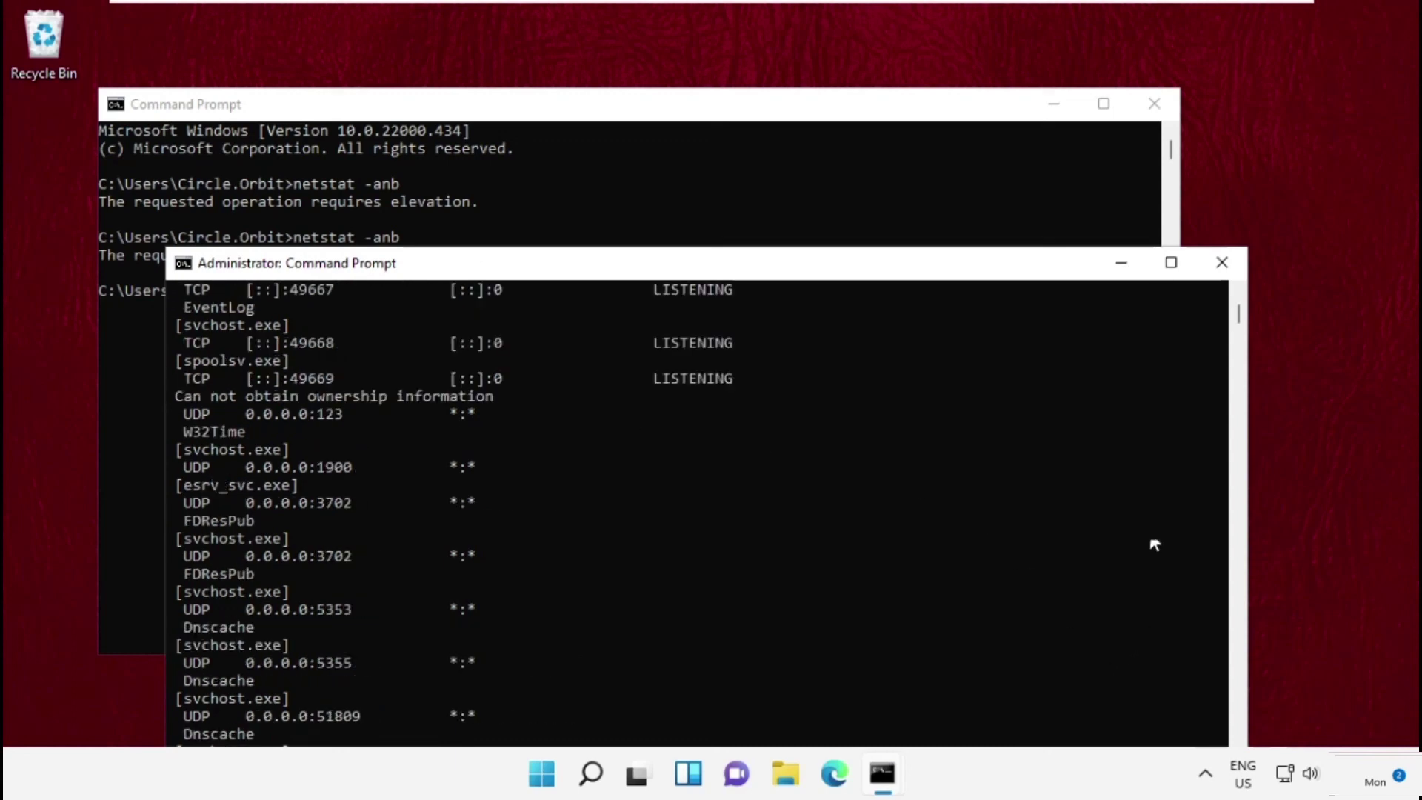